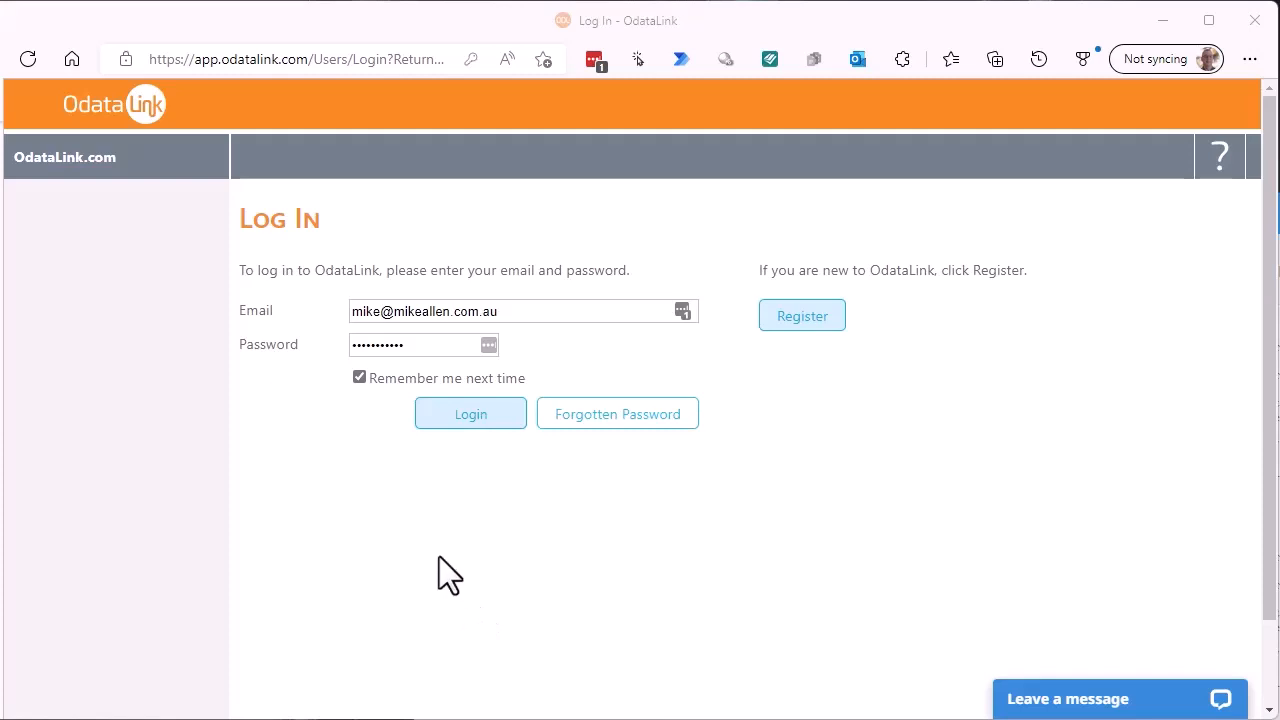
Step: Log in to OdataLink with the saved credentials and start creating a new model
left_click(466, 421)
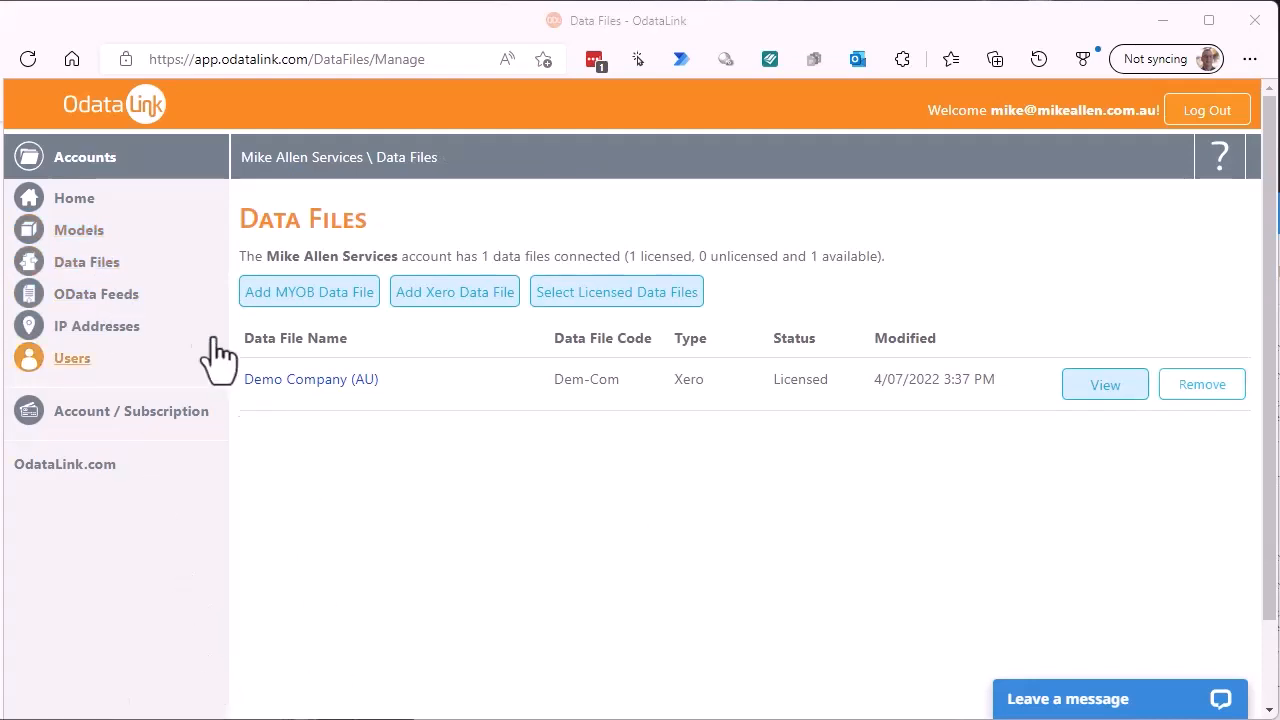
left_click(99, 241)
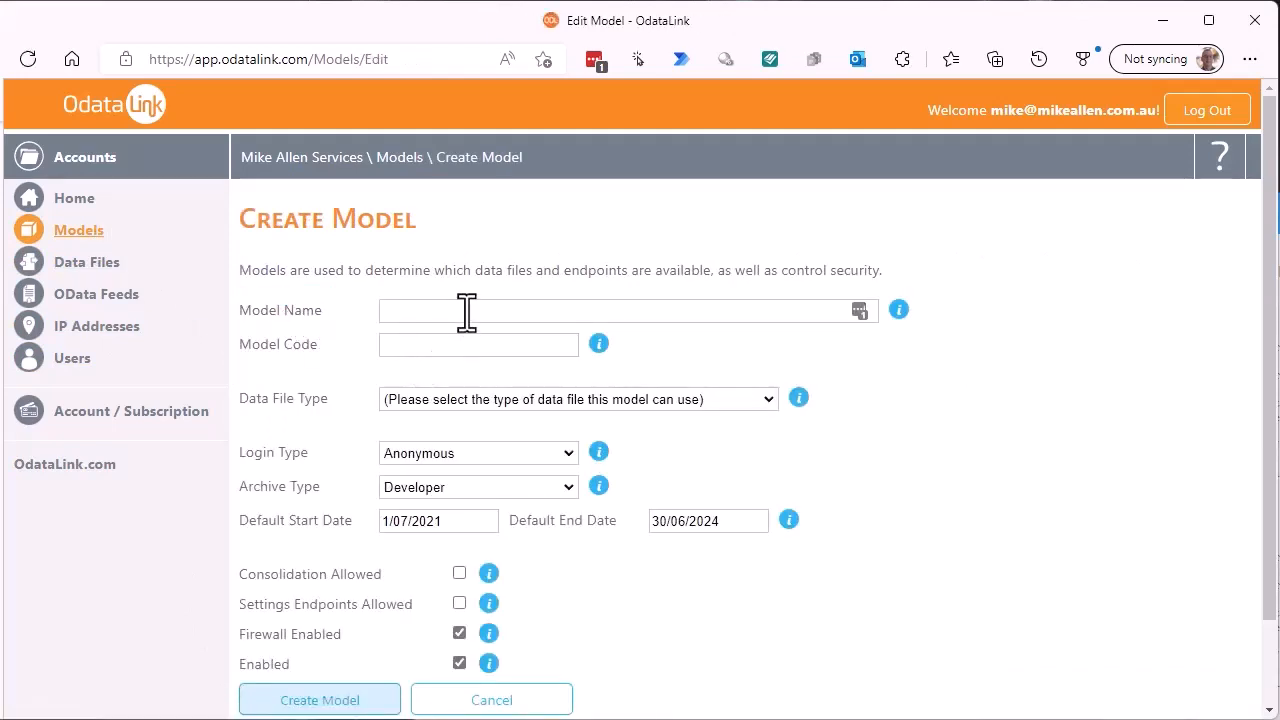
Step: Create a model named BellAndWhistle with Xero Accounting as its data file type, keeping the other default settings
left_click(466, 312)
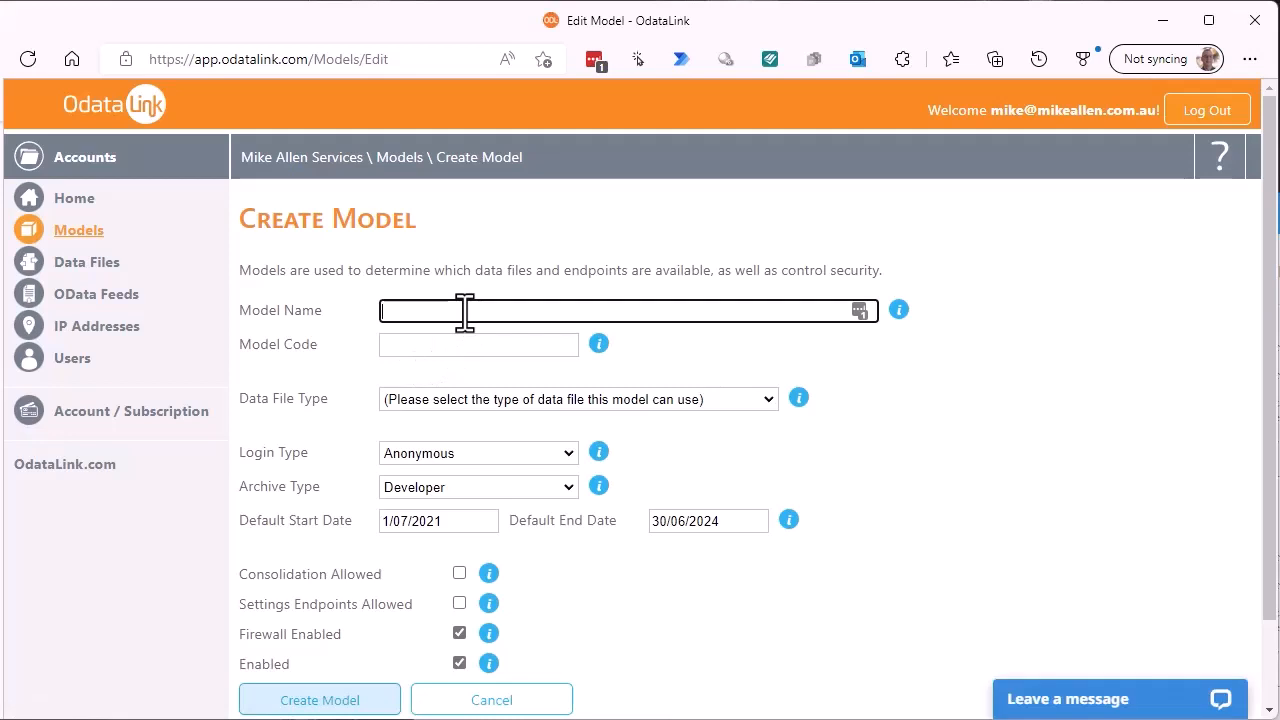
type("BellAndWhistle")
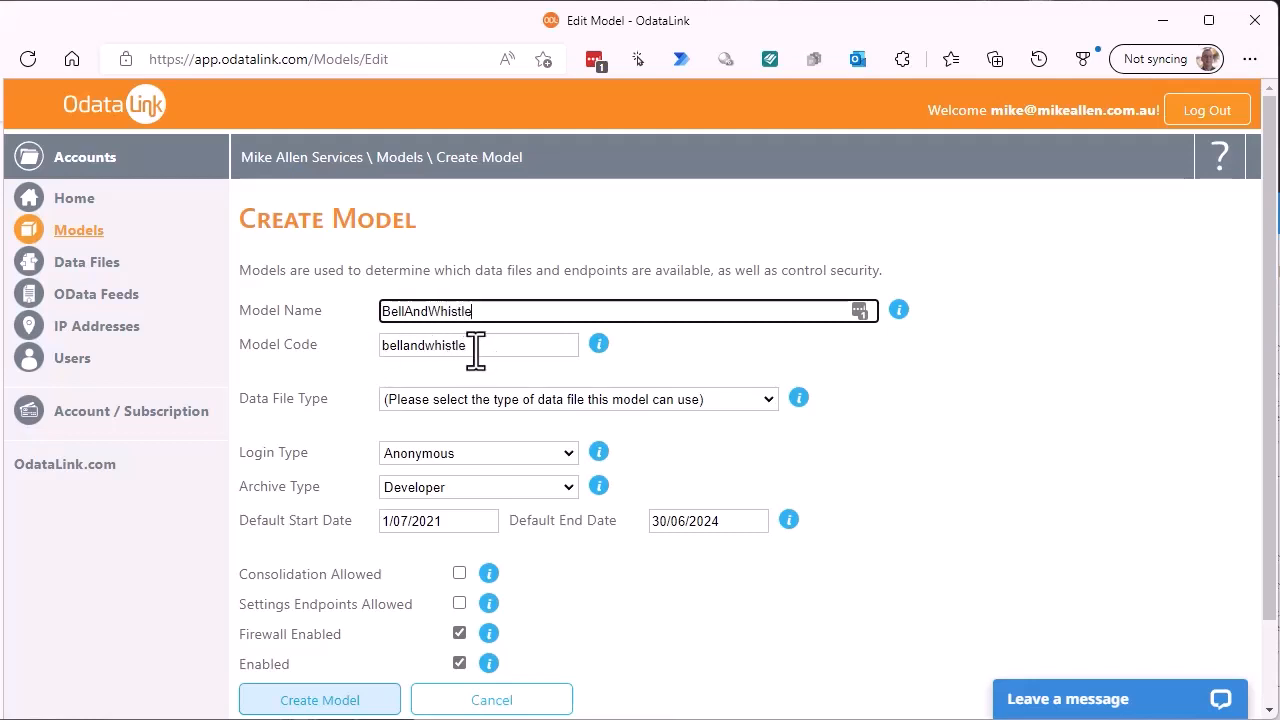
left_click(768, 399)
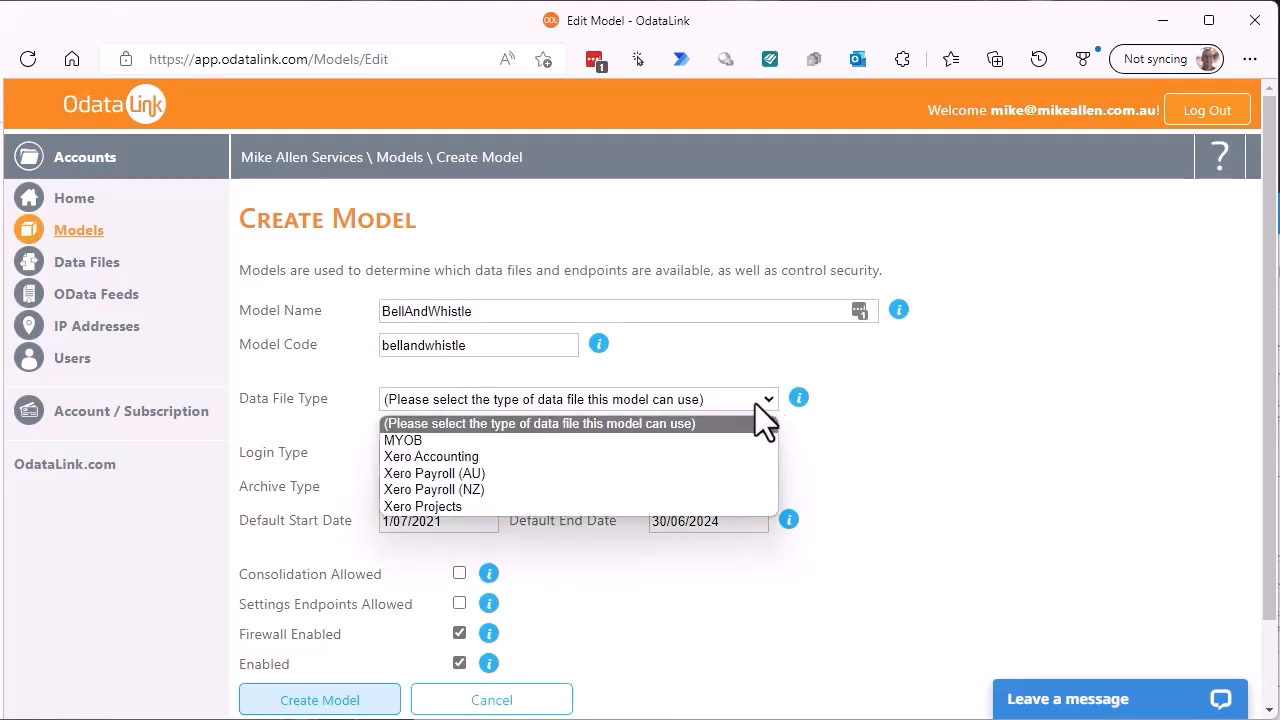
left_click(457, 461)
scroll(721, 592, "down", 1)
left_click(317, 604)
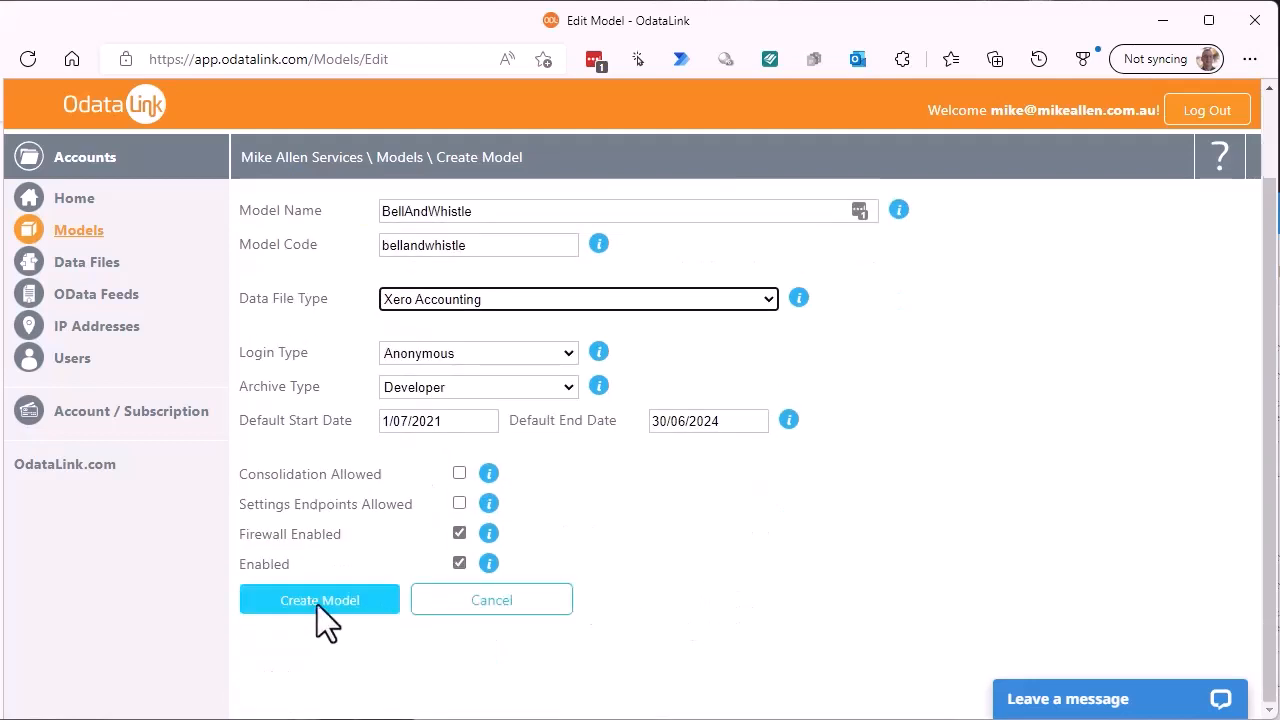
left_click(317, 604)
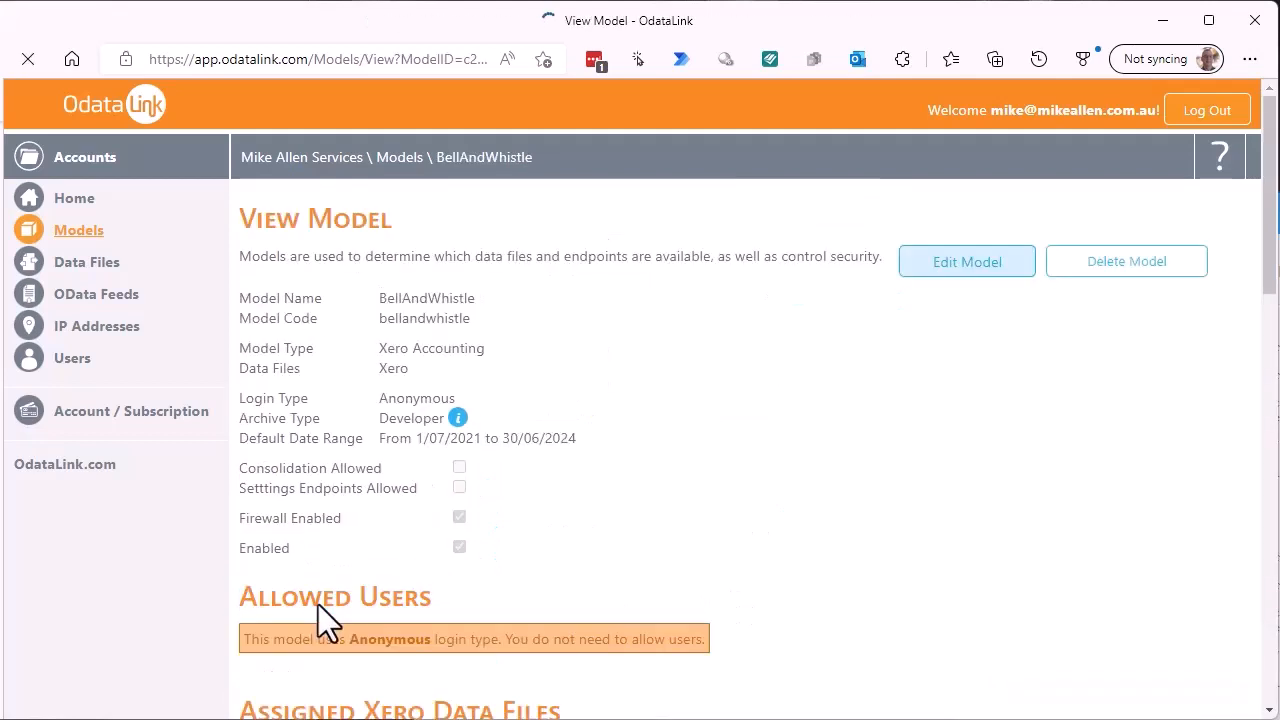
Step: Start adding a Xero data file from the model's assigned data files and log in to Xero with the saved credentials
scroll(726, 474, "down", 2)
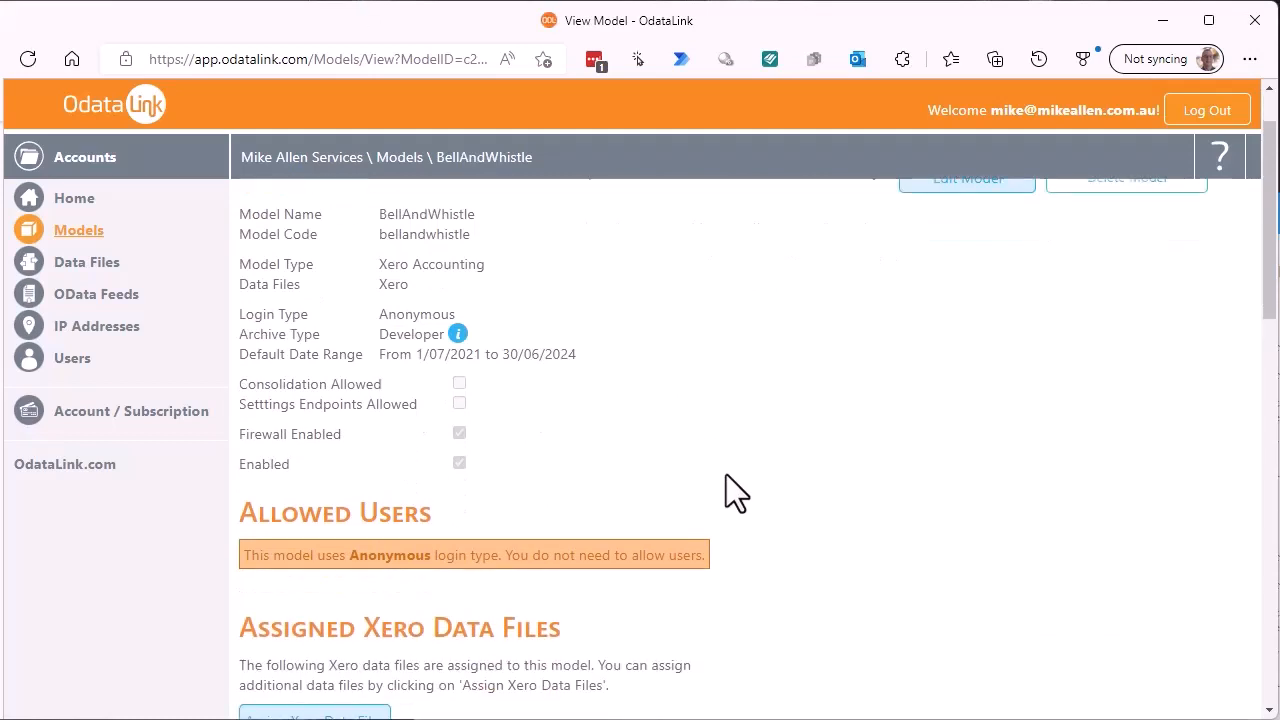
scroll(751, 478, "down", 1)
scroll(745, 482, "up", 1)
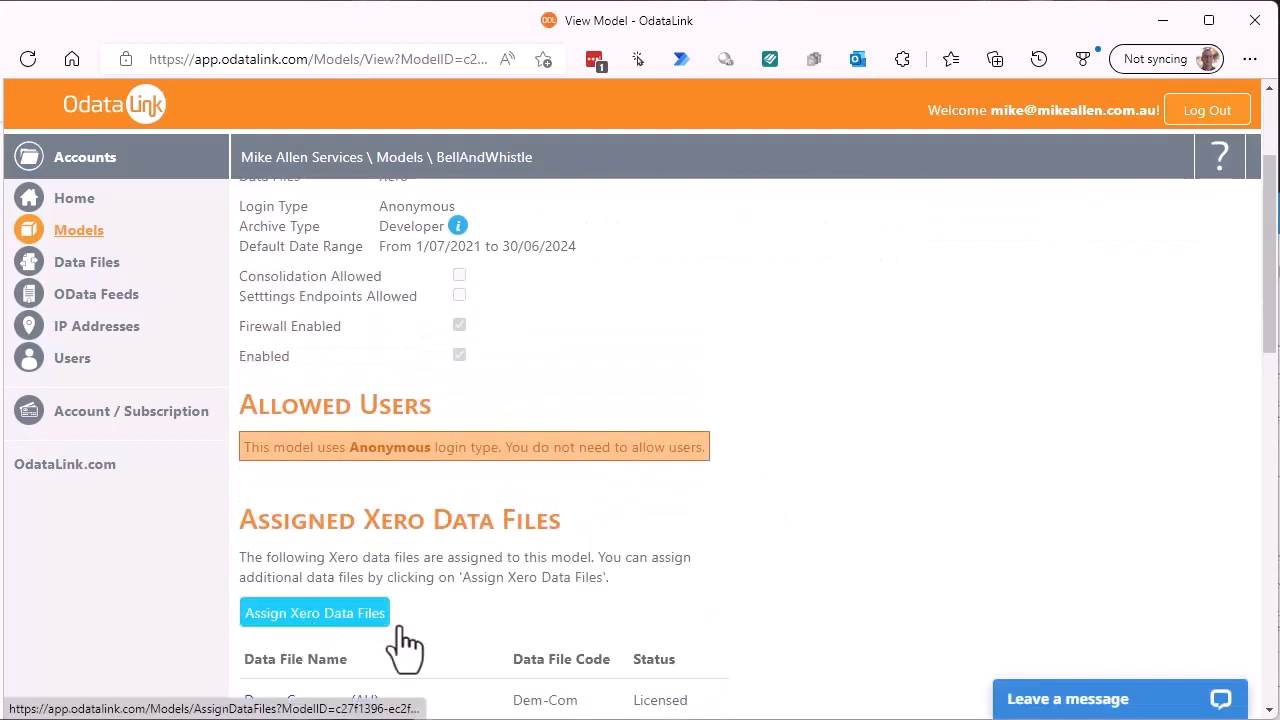
scroll(698, 588, "down", 1)
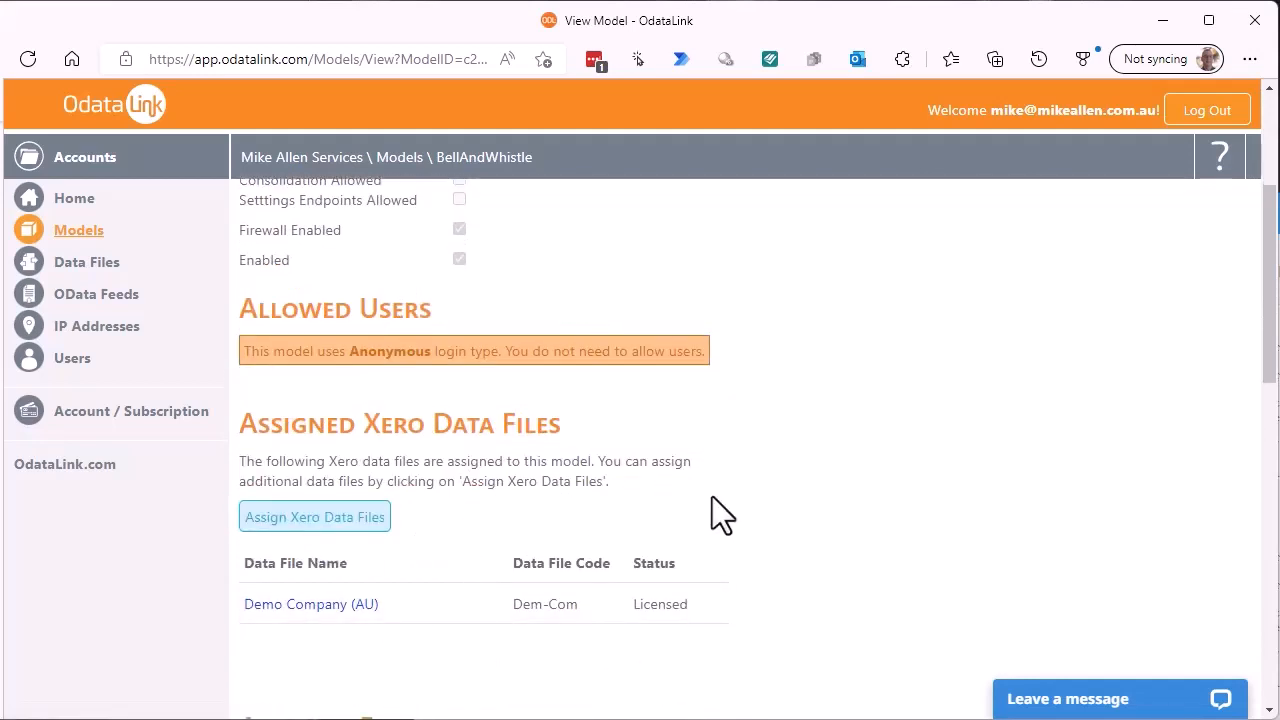
scroll(806, 486, "up", 1)
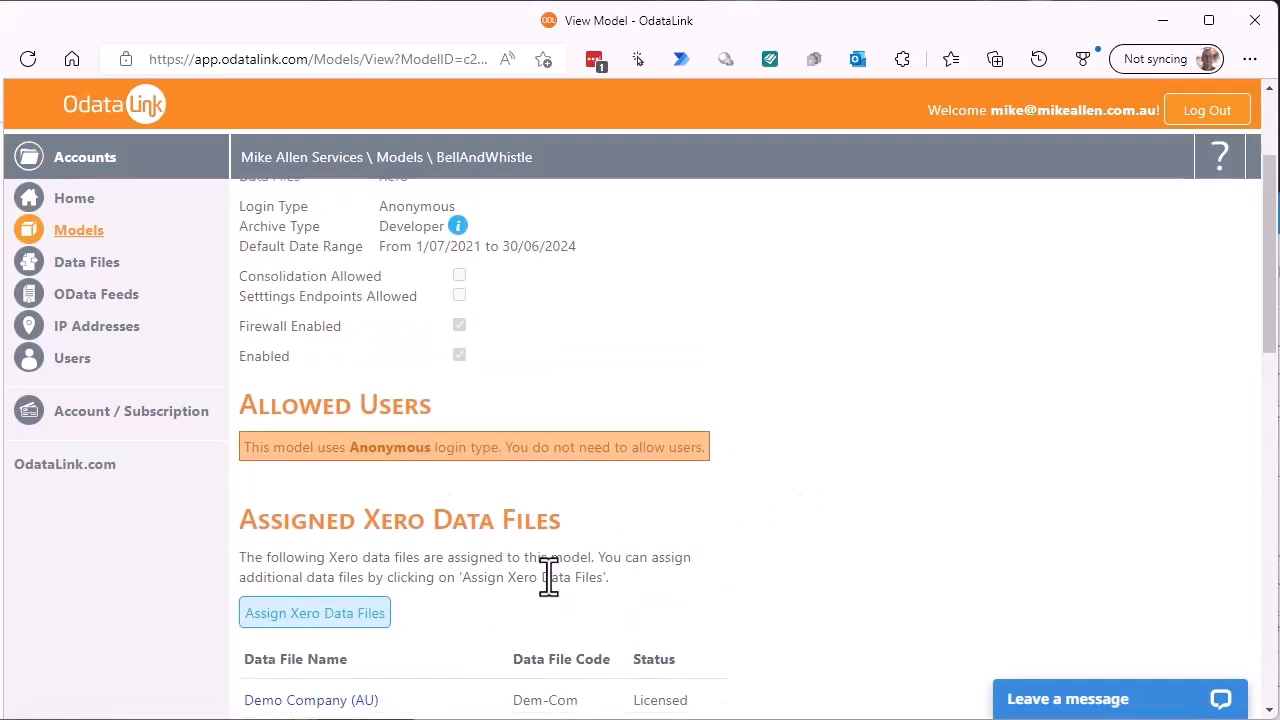
left_click(350, 628)
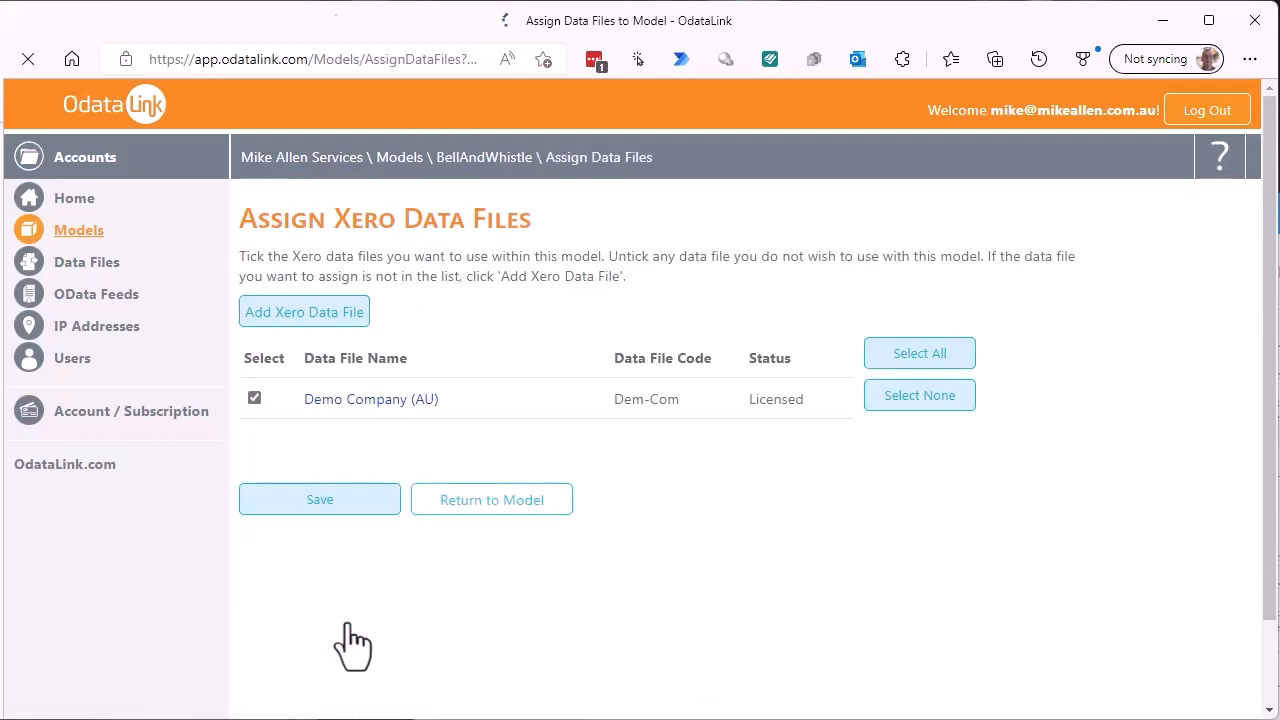
left_click(338, 318)
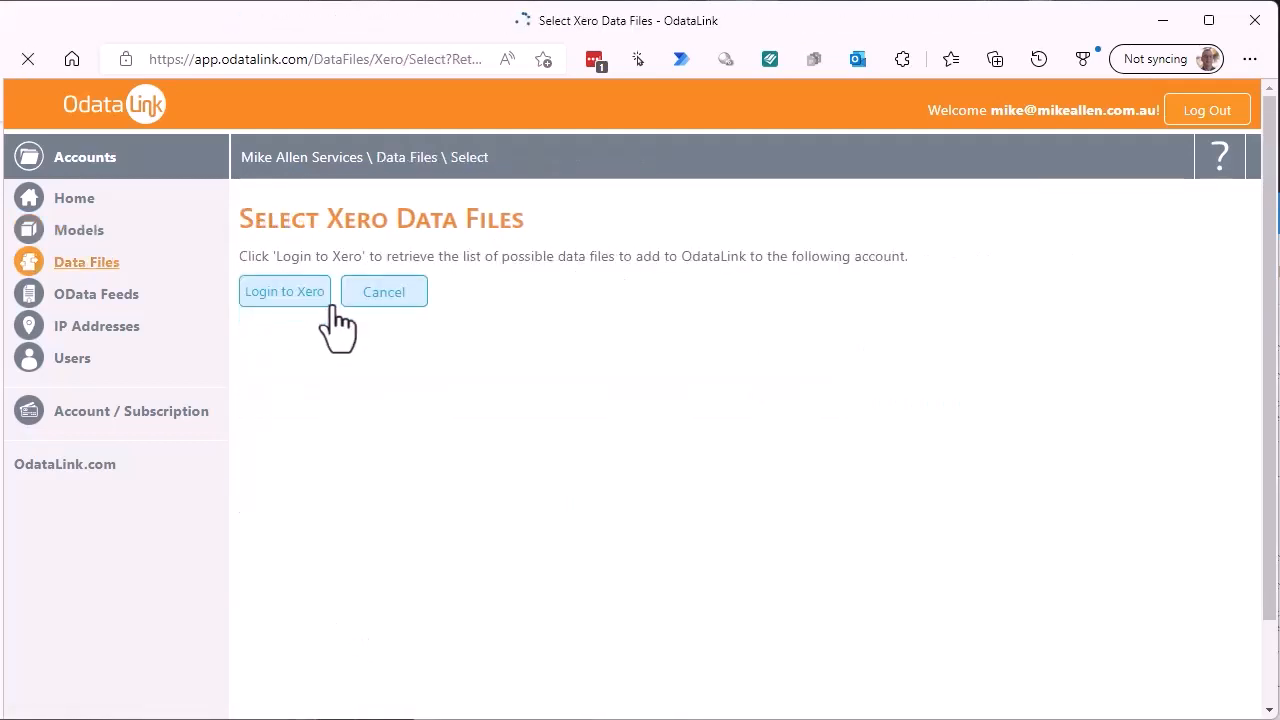
left_click(285, 297)
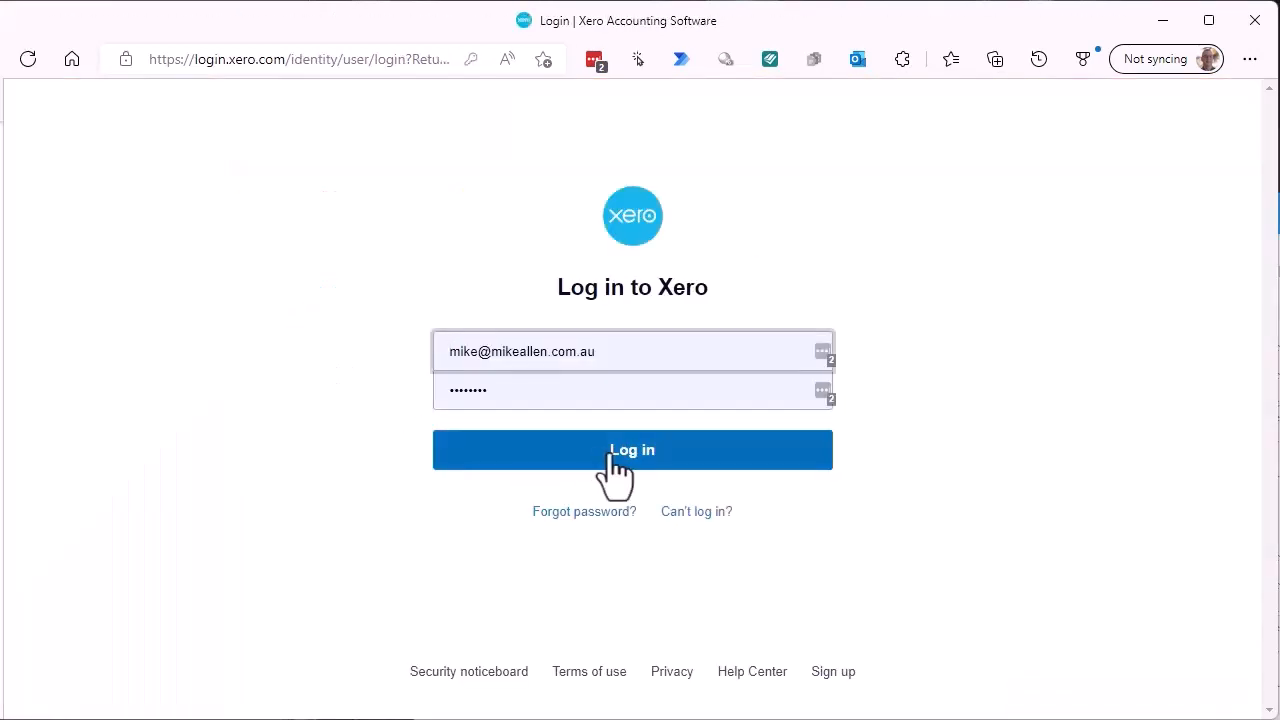
left_click(622, 462)
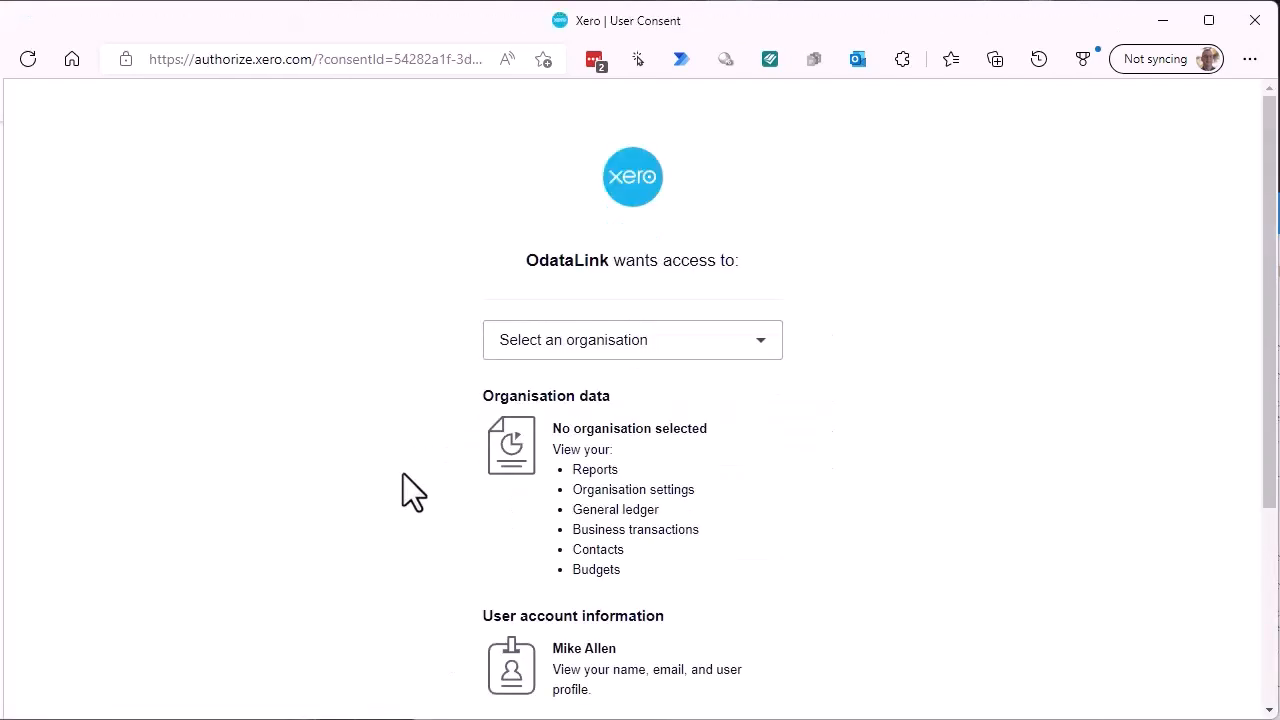
Step: Allow OdataLink access to the BellAndWhistle organisation and add BellAndWhistle as a data file
left_click(760, 345)
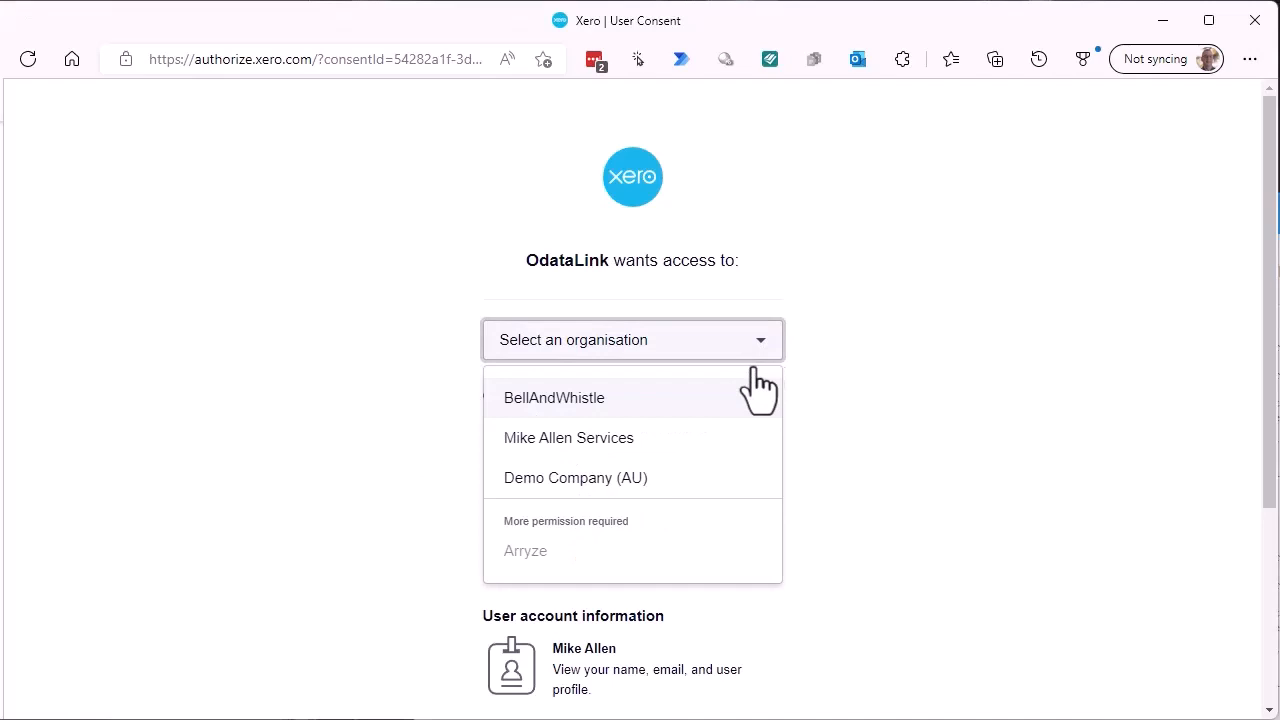
left_click(606, 410)
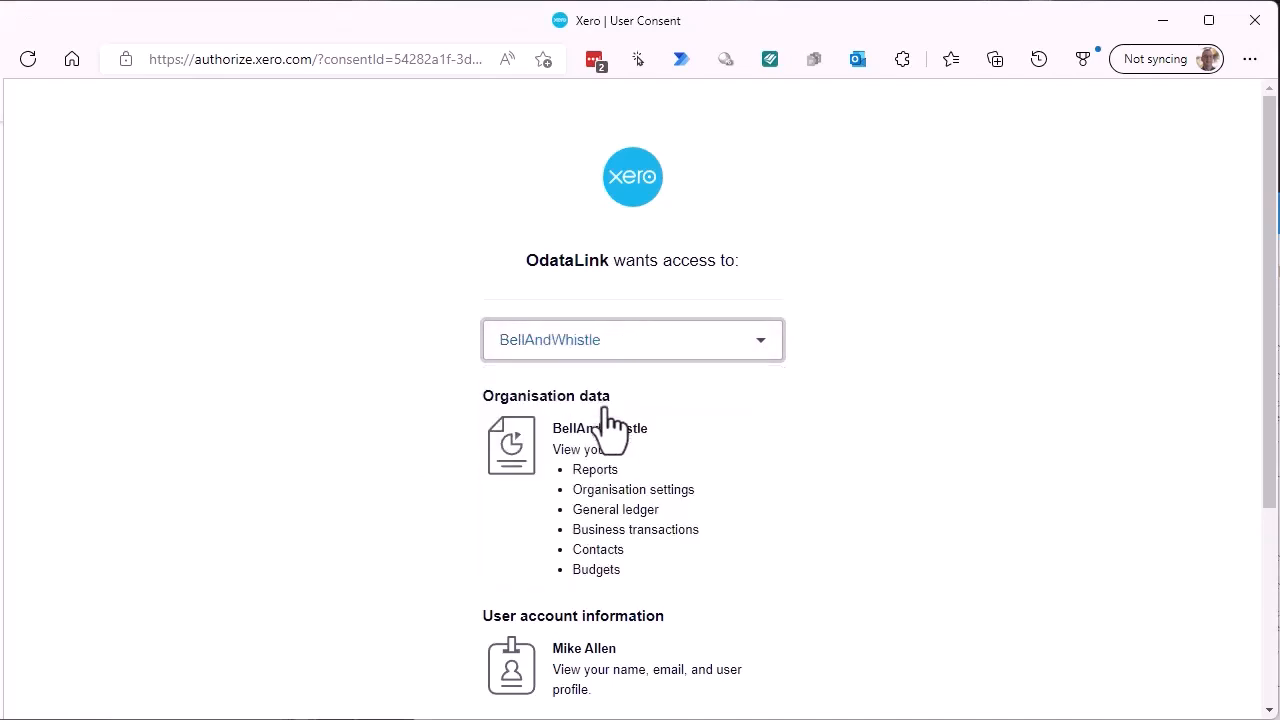
scroll(854, 421, "down", 3)
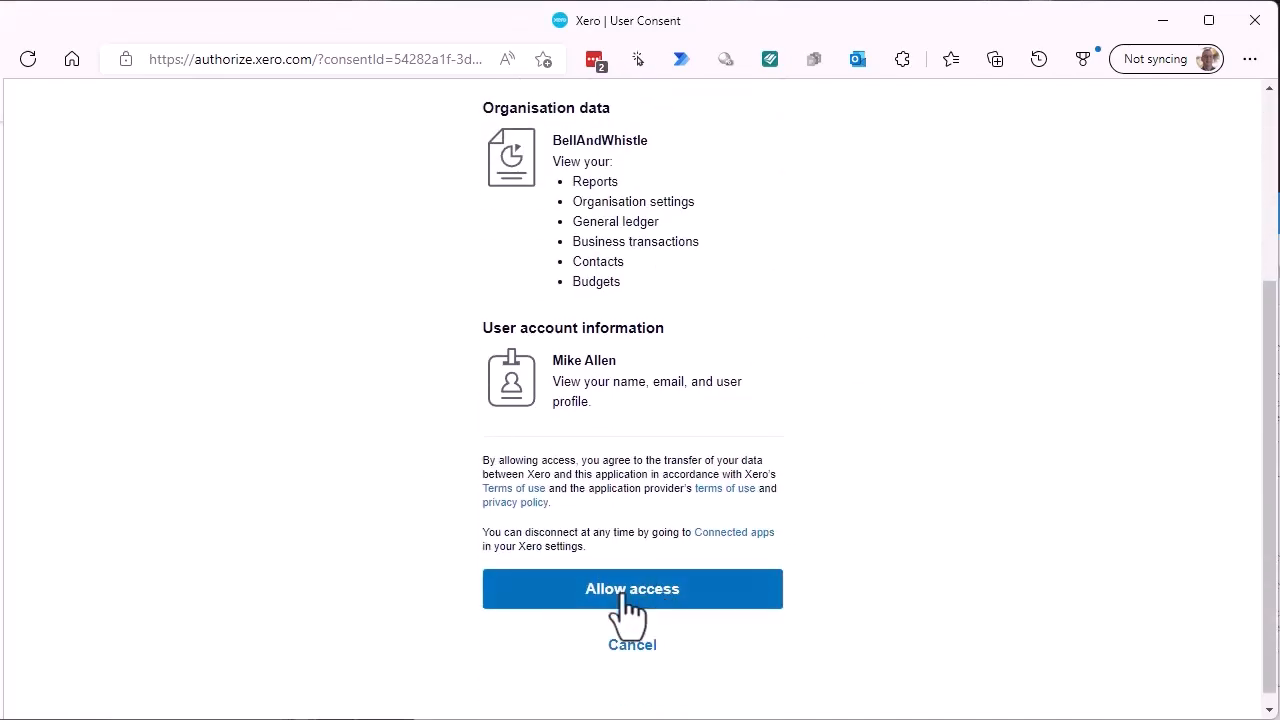
left_click(624, 592)
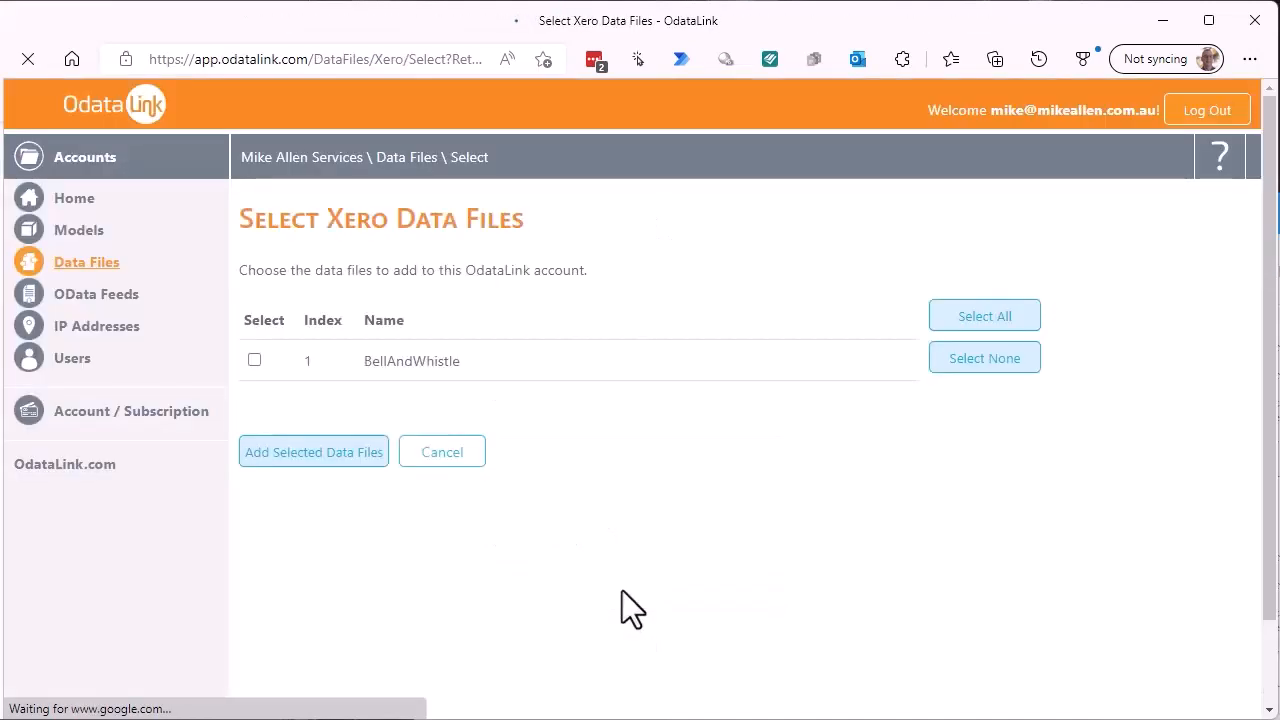
left_click(255, 360)
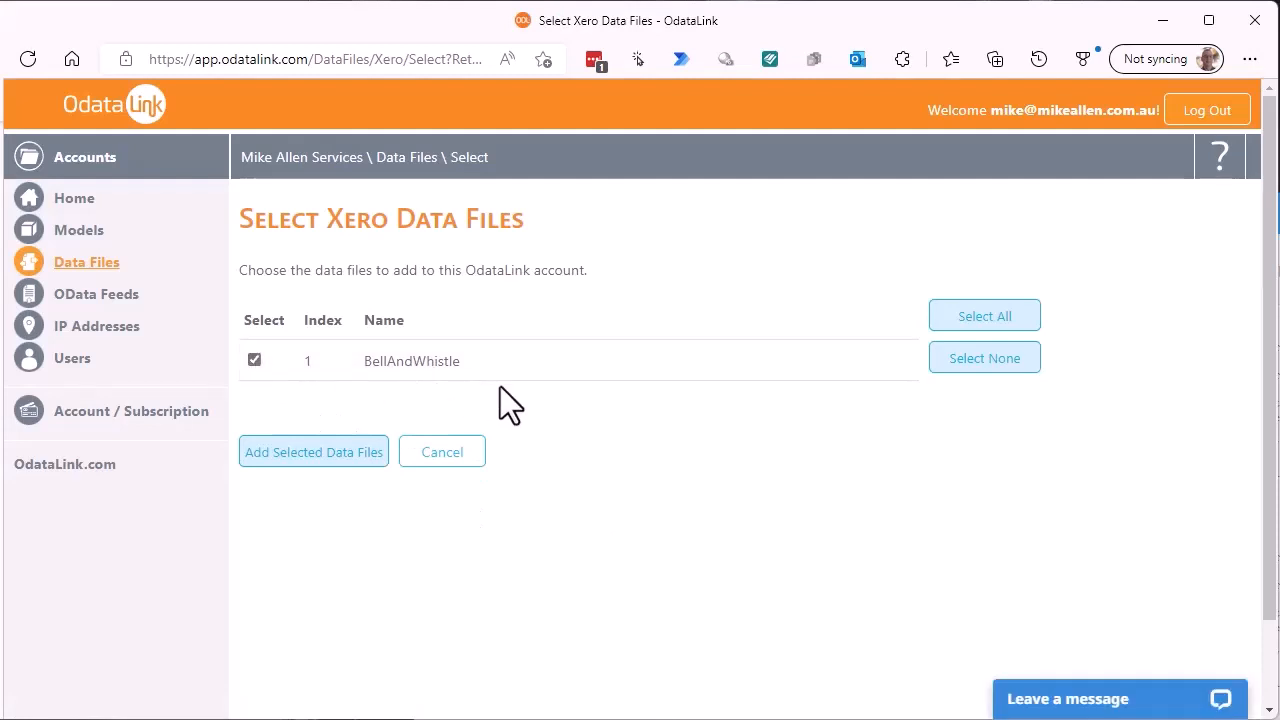
left_click(290, 455)
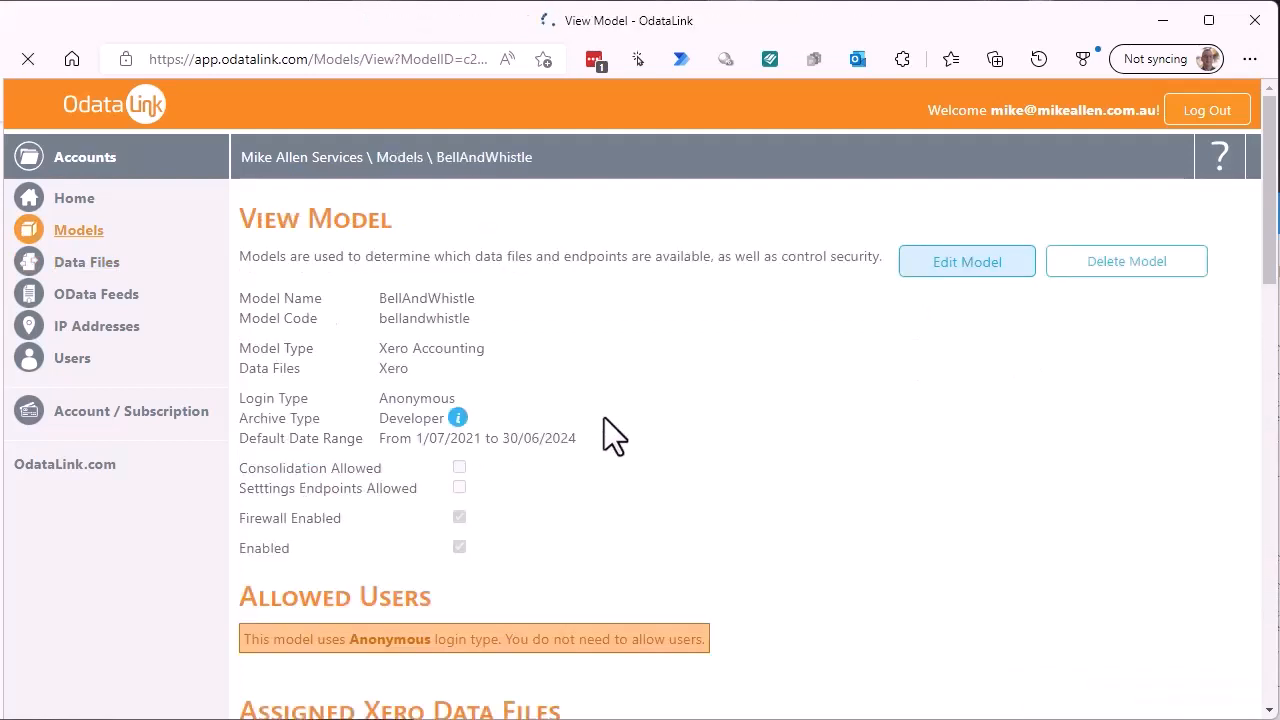
Step: Unassign the Demo Company (AU) data file from the BellAndWhistle model and save the assignment
scroll(604, 418, "down", 4)
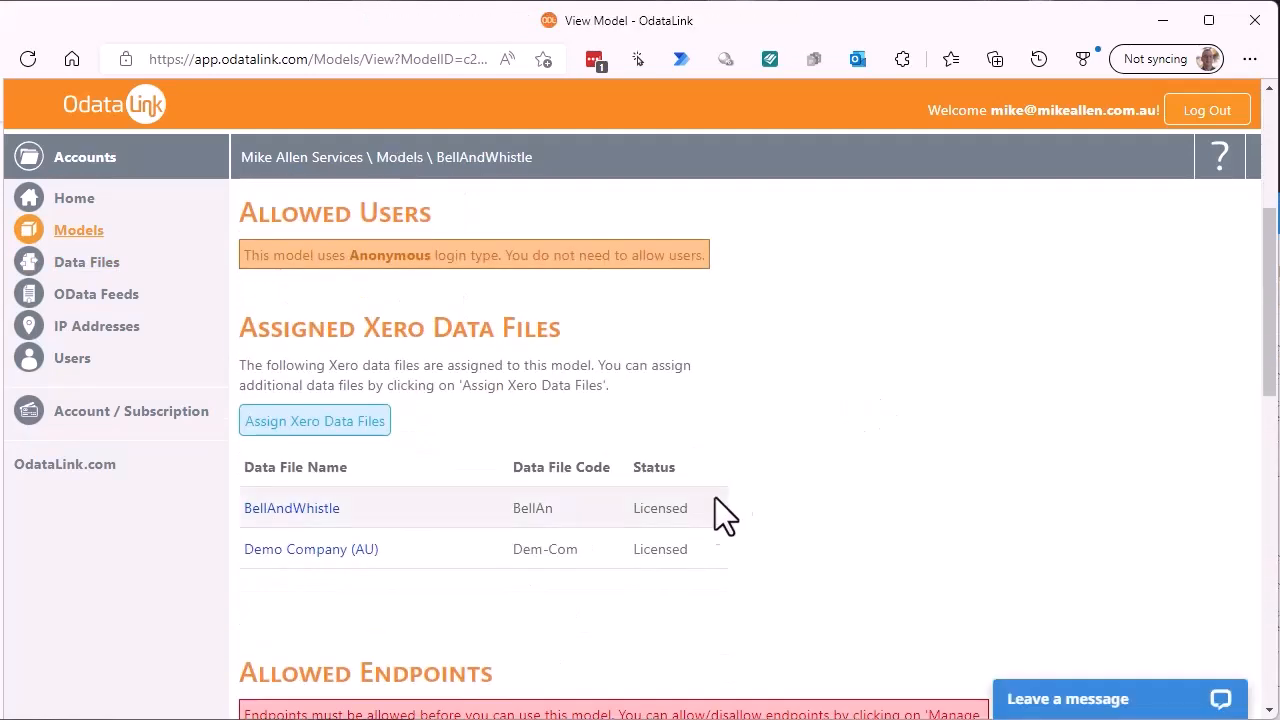
scroll(780, 483, "up", 1)
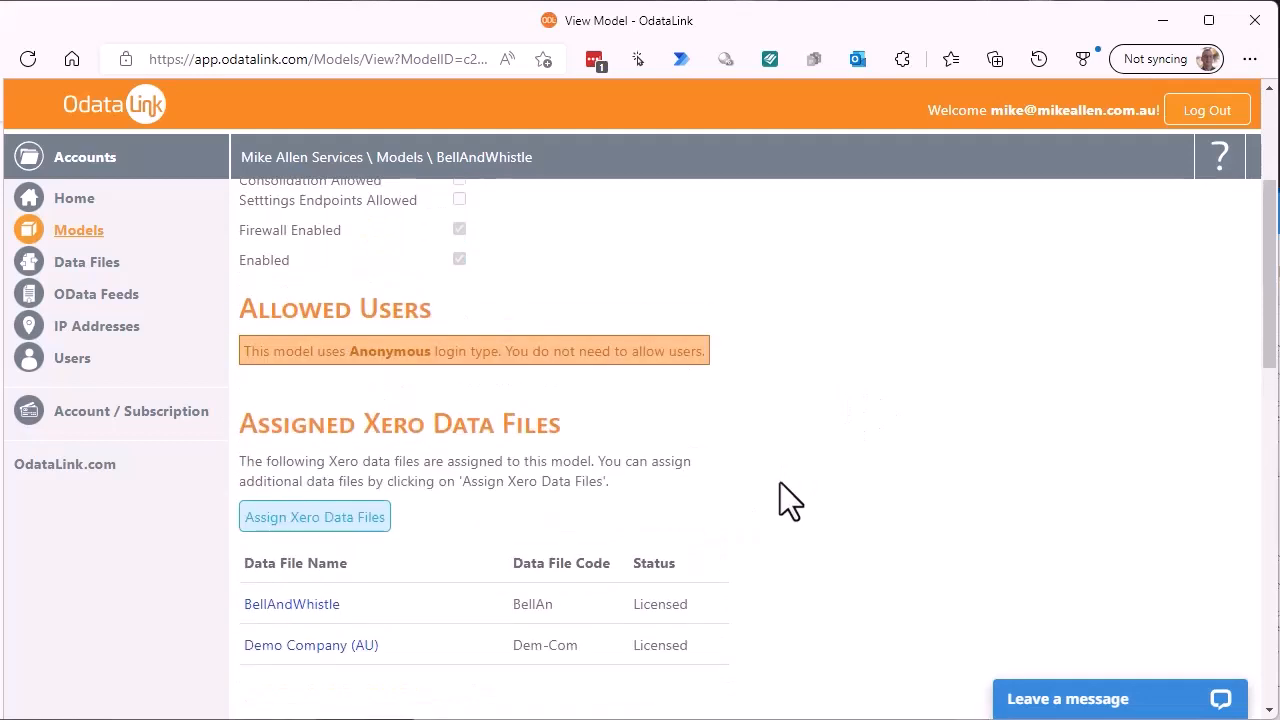
scroll(780, 482, "down", 2)
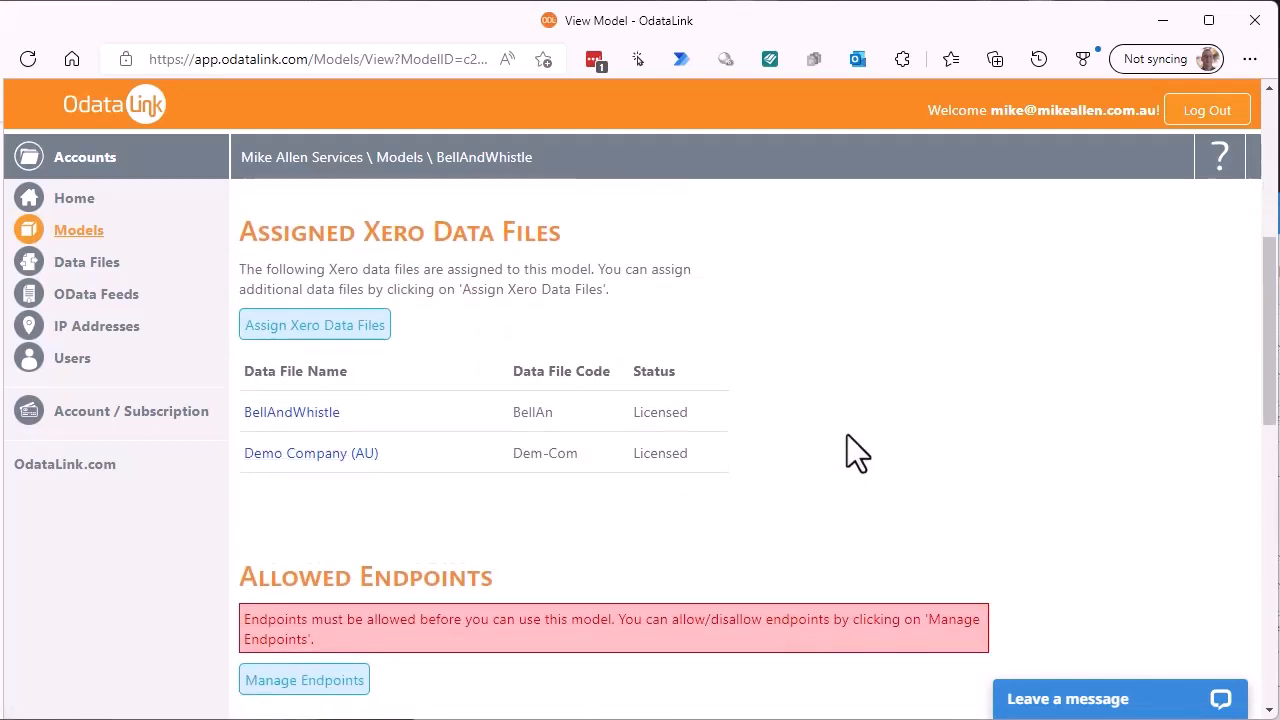
scroll(847, 435, "up", 2)
left_click(327, 517)
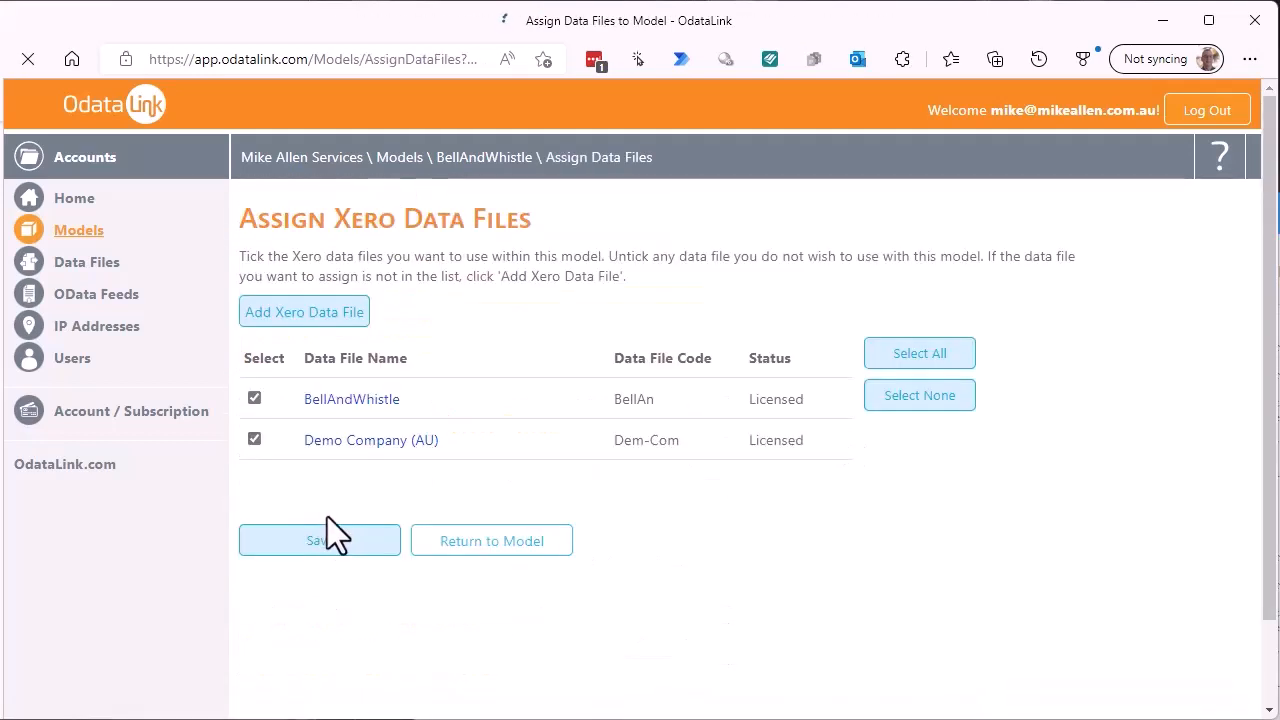
left_click(255, 440)
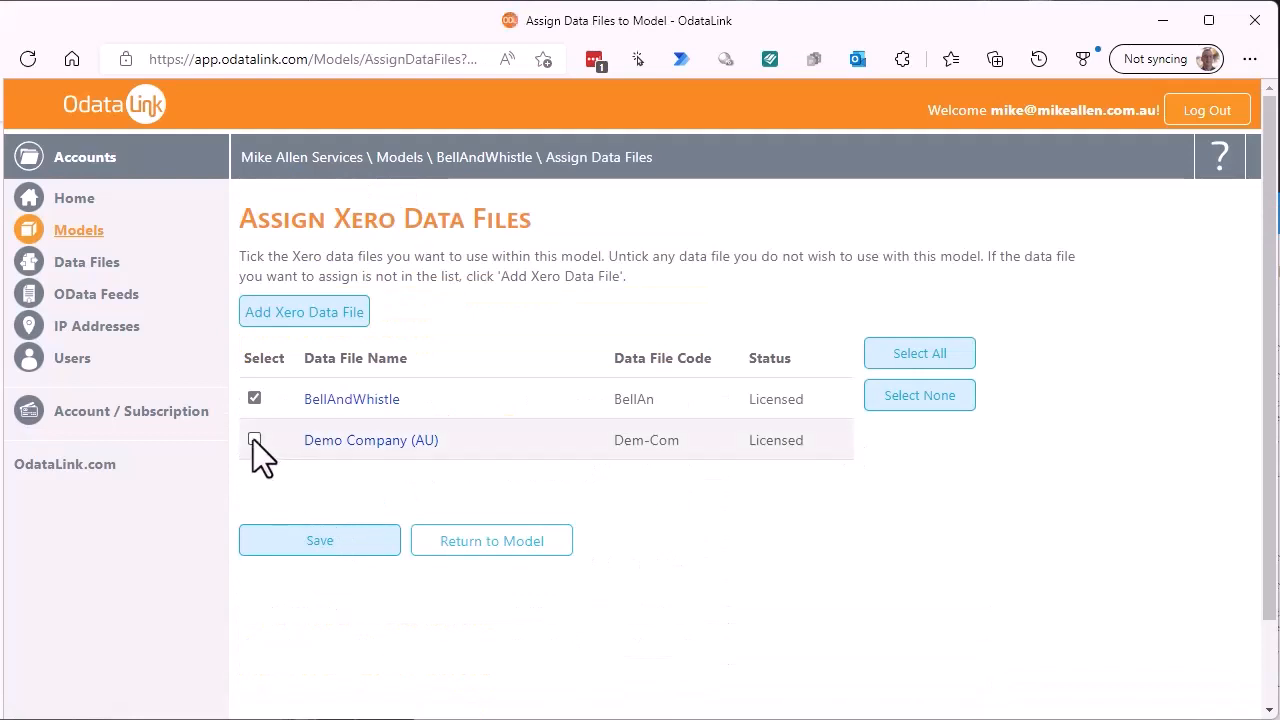
left_click(317, 540)
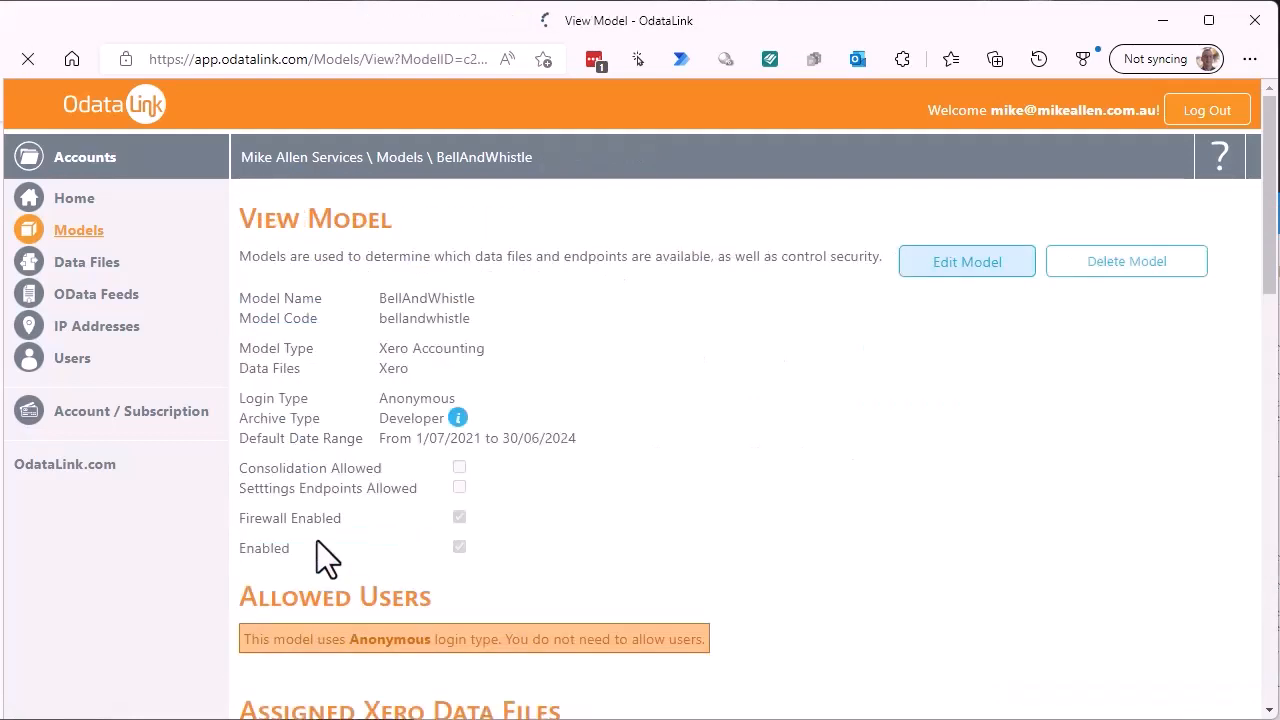
Step: Review the model's settings, assigned Xero data files, allowed endpoints and allowed IP addresses
scroll(831, 406, "down", 4)
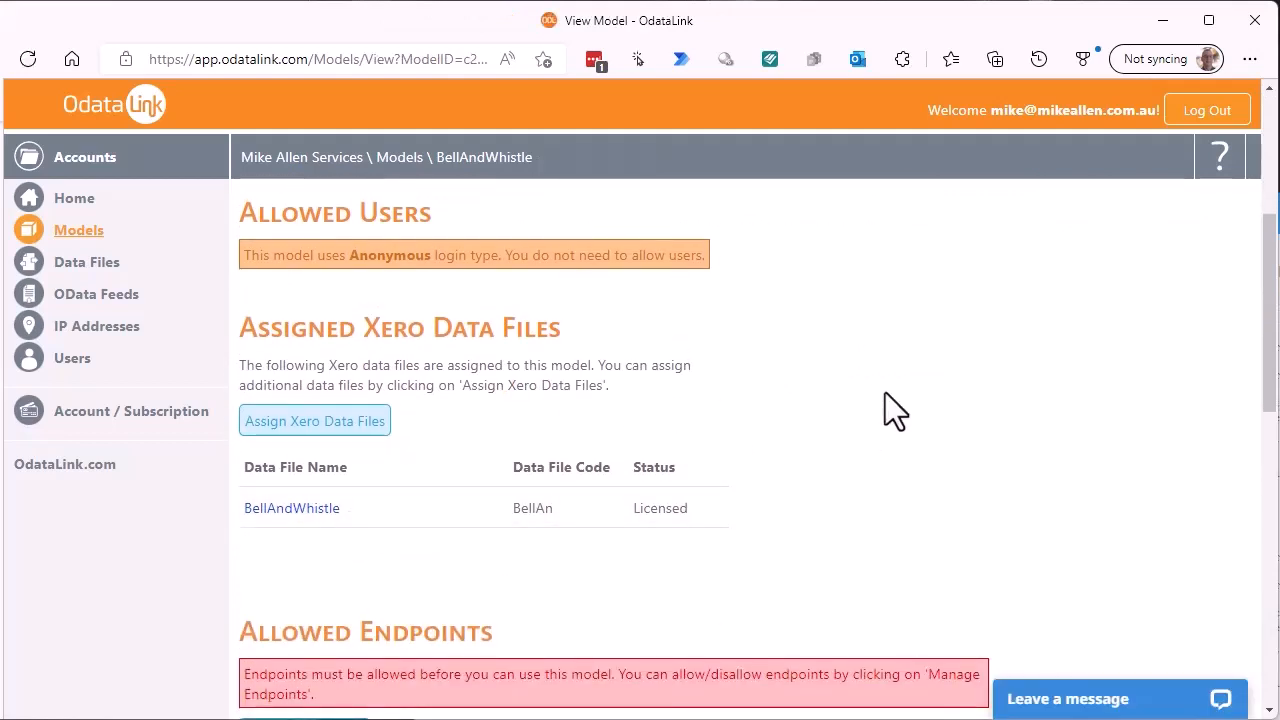
scroll(894, 408, "up", 1)
scroll(884, 392, "up", 3)
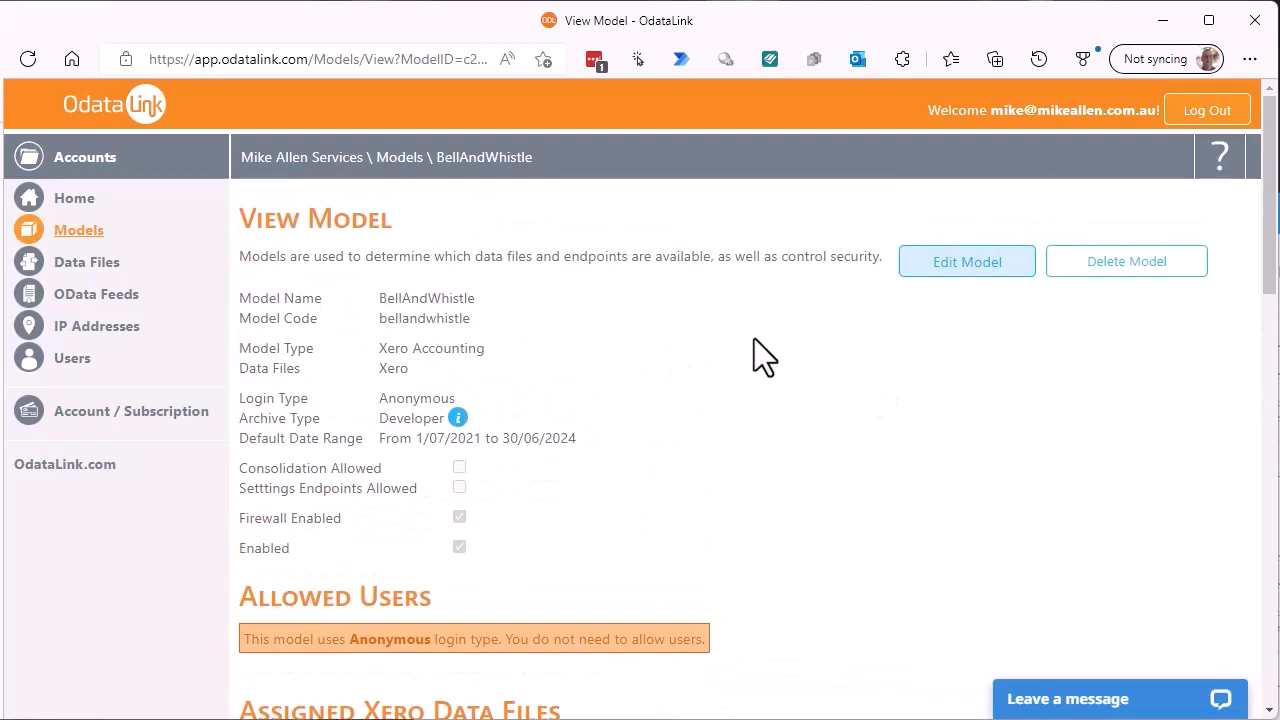
scroll(807, 346, "down", 3)
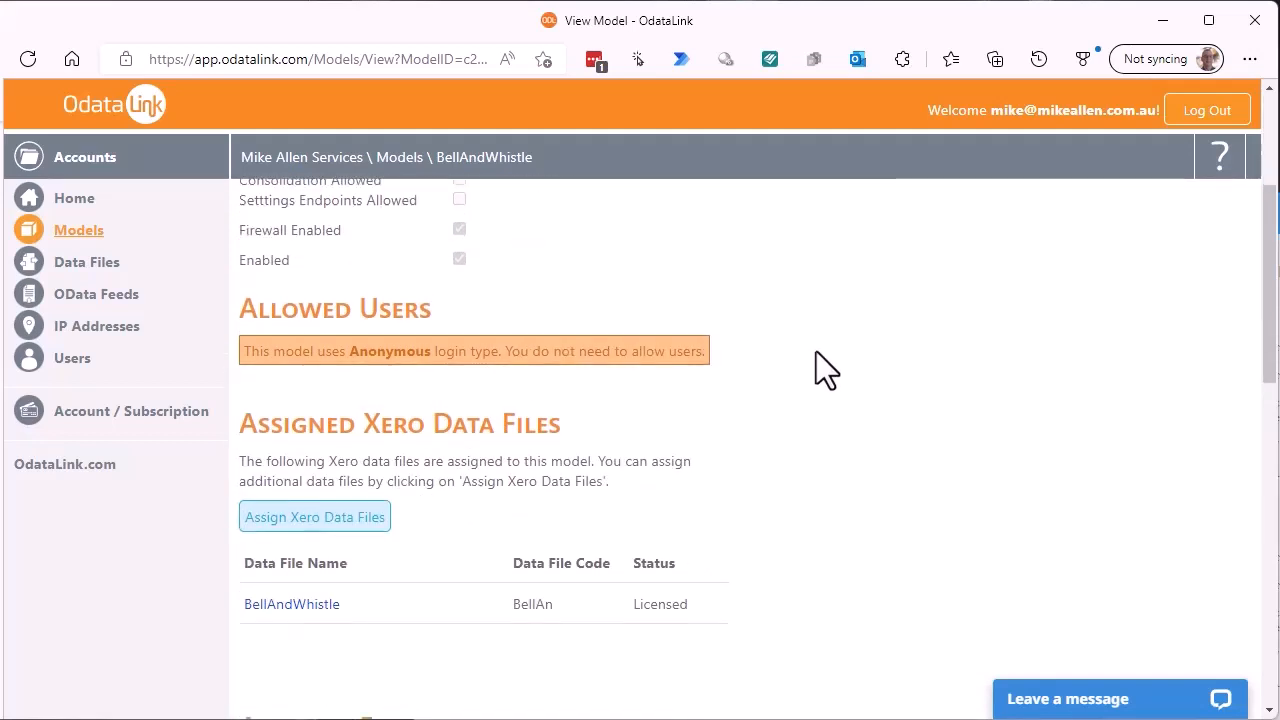
scroll(818, 352, "up", 2)
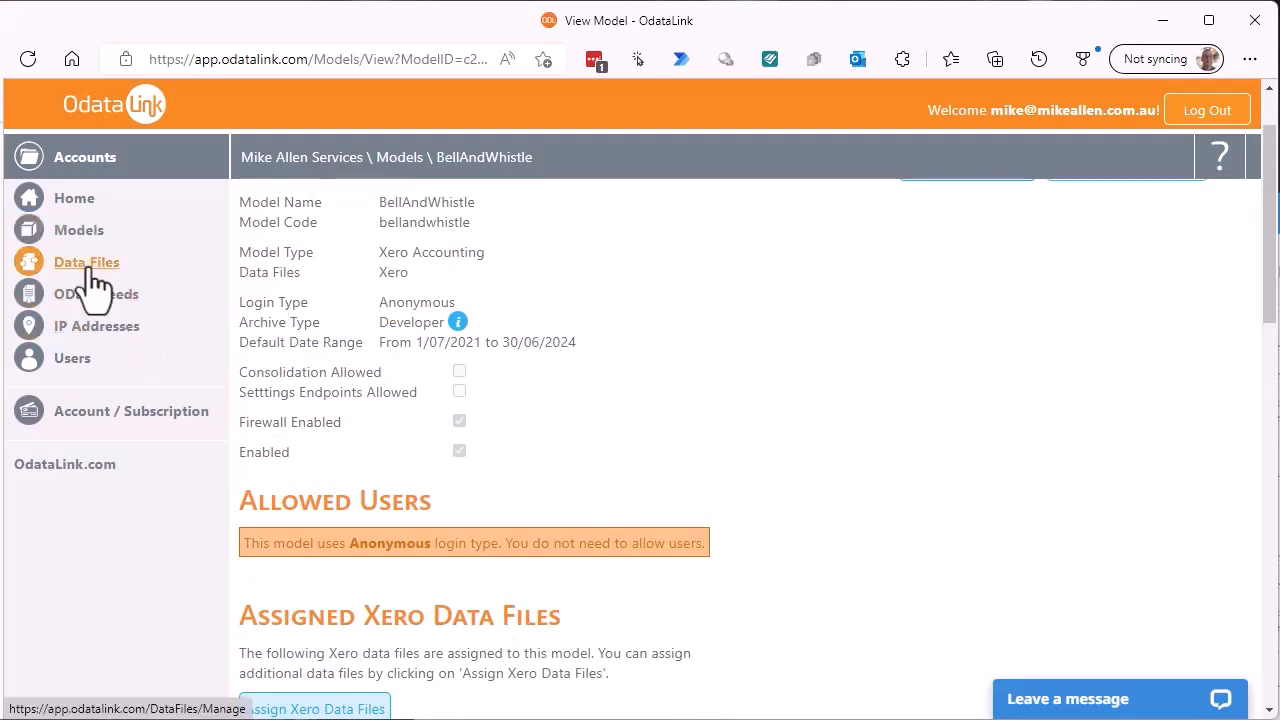
scroll(605, 340, "down", 1)
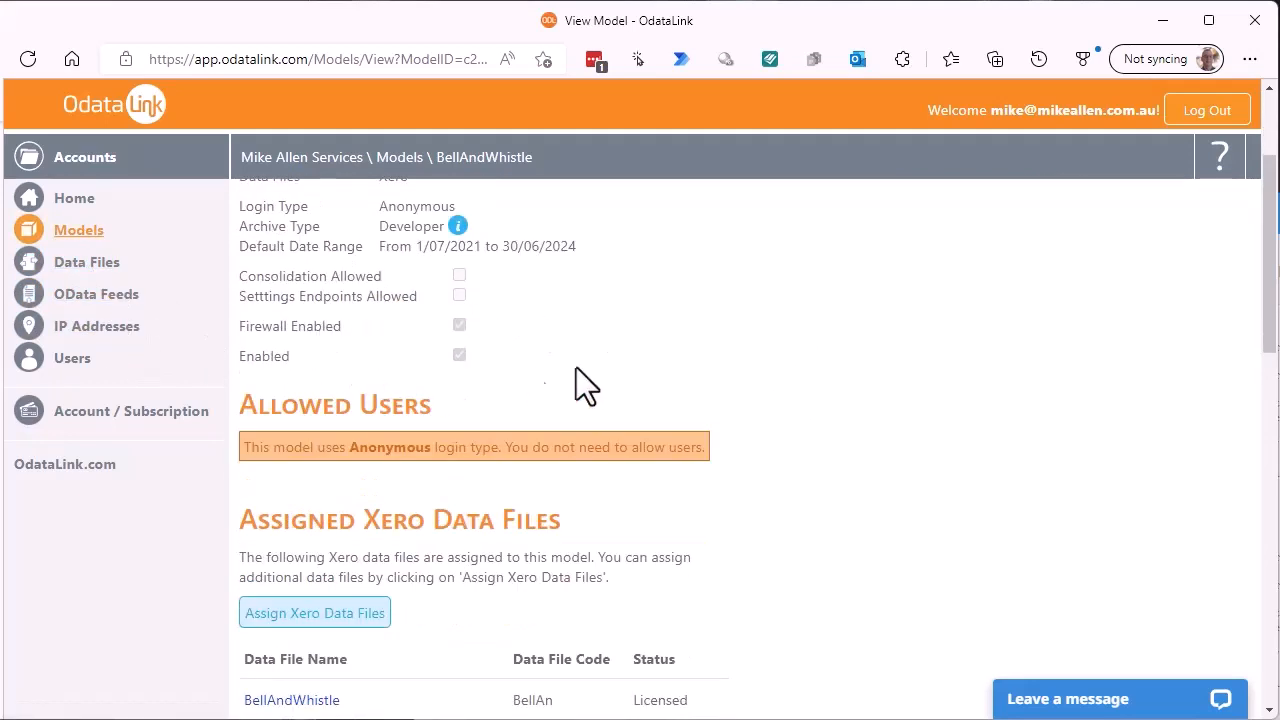
scroll(576, 368, "down", 1)
scroll(708, 537, "up", 1)
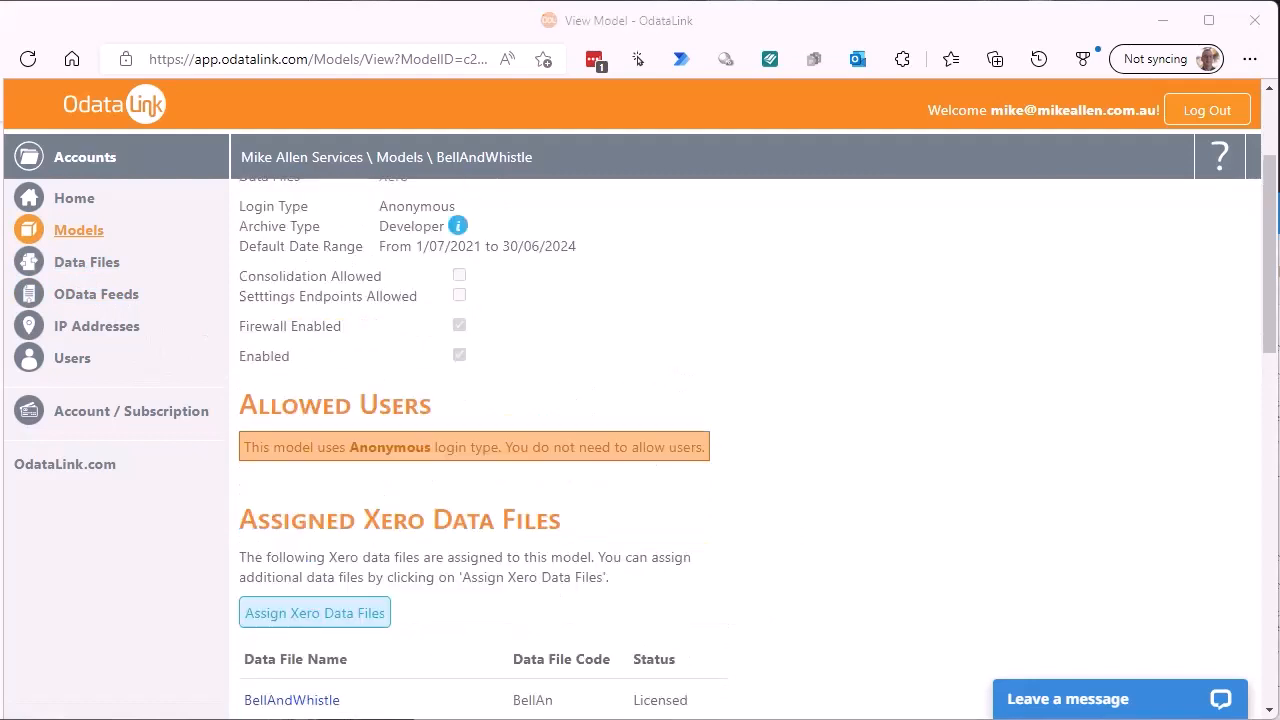
scroll(708, 537, "down", 4)
scroll(730, 535, "down", 1)
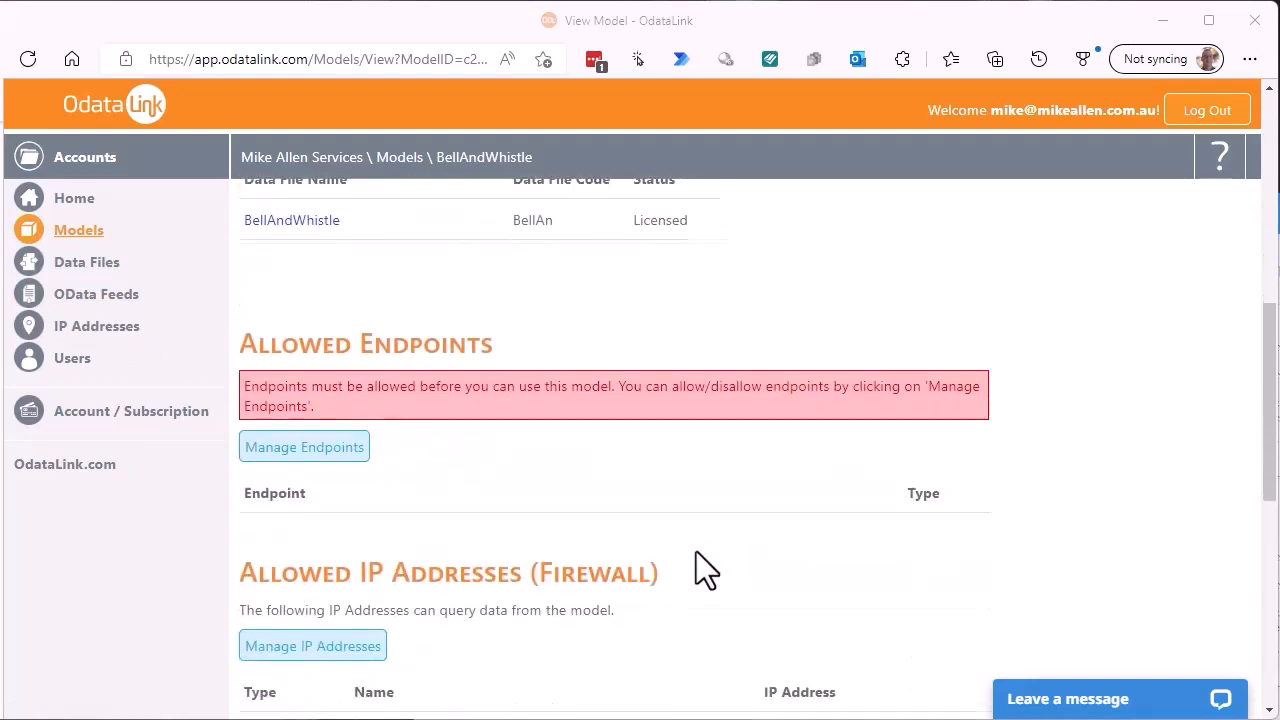
scroll(650, 520, "down", 1)
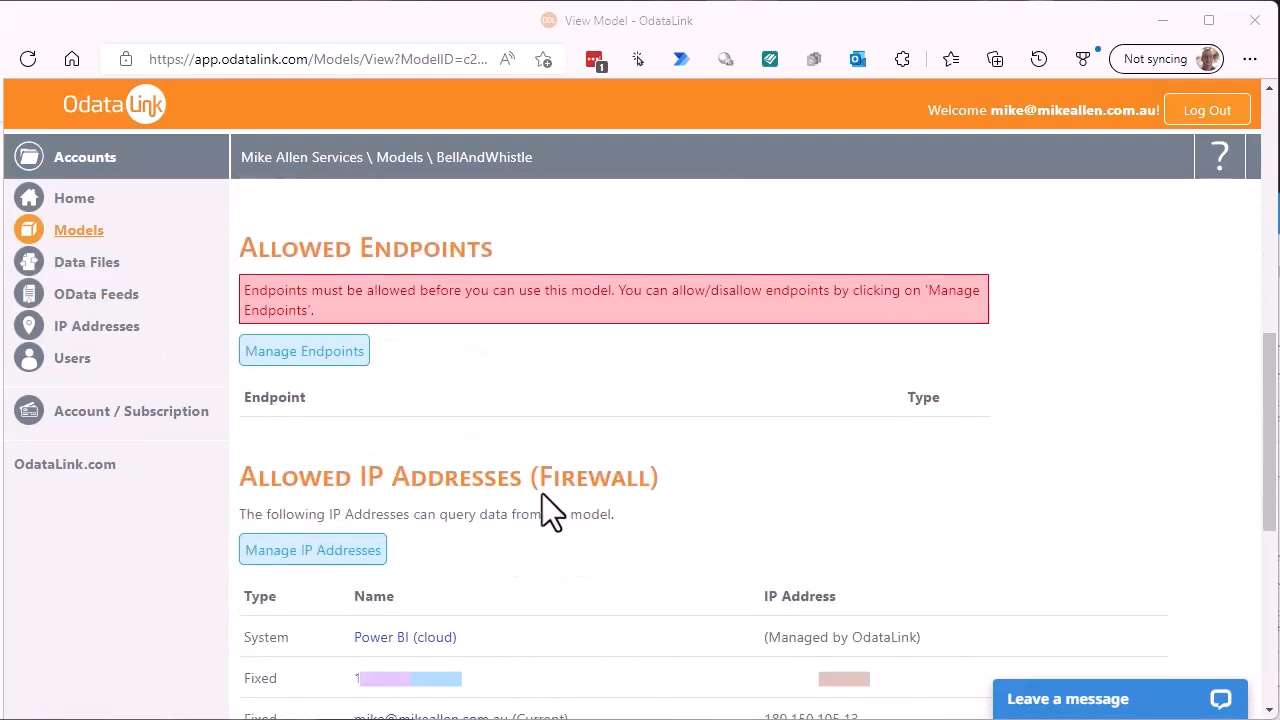
Step: Allow all available endpoints for the BellAndWhistle model, save the selection and check the model's allowed endpoints list
left_click(284, 352)
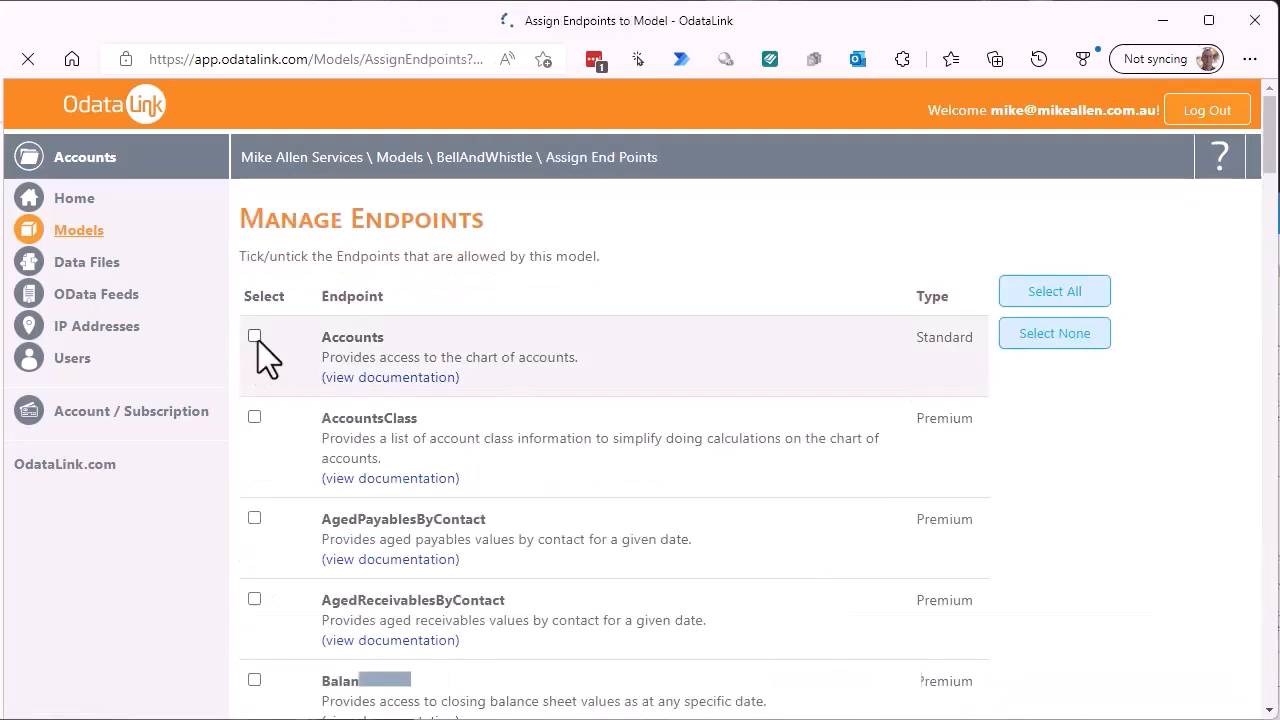
left_click(1062, 292)
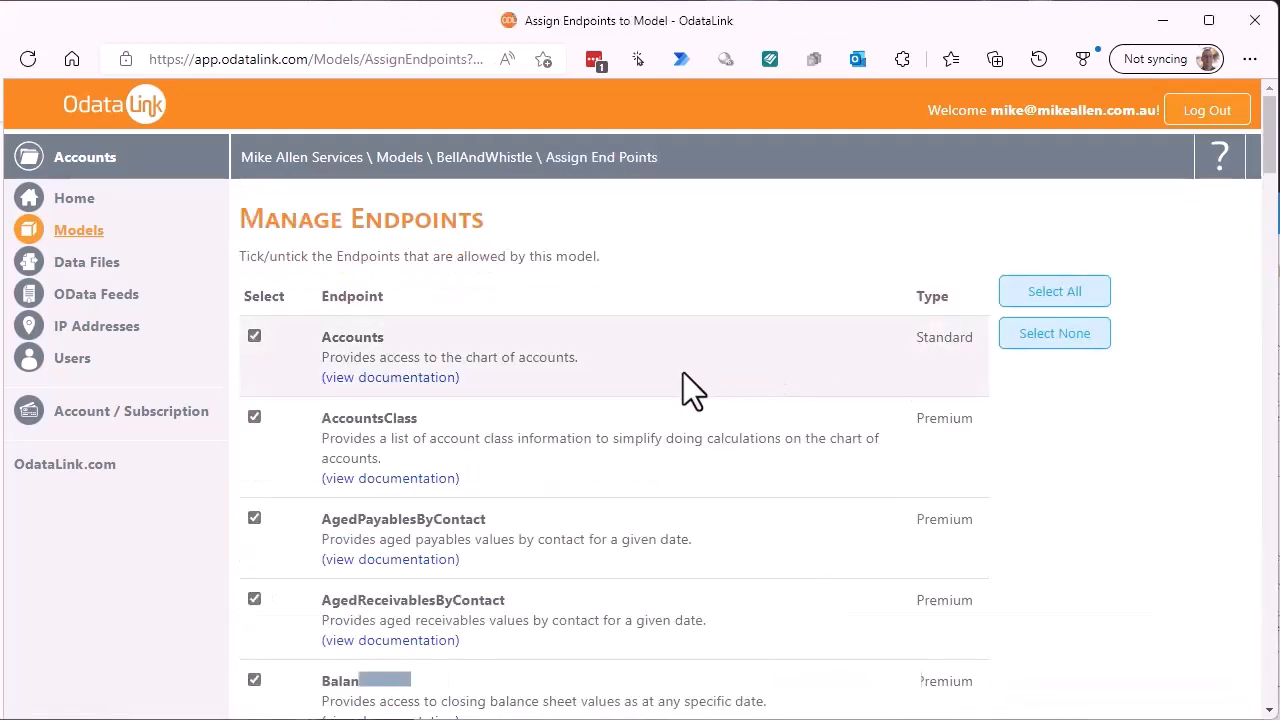
scroll(683, 373, "down", 2)
scroll(860, 385, "down", 3)
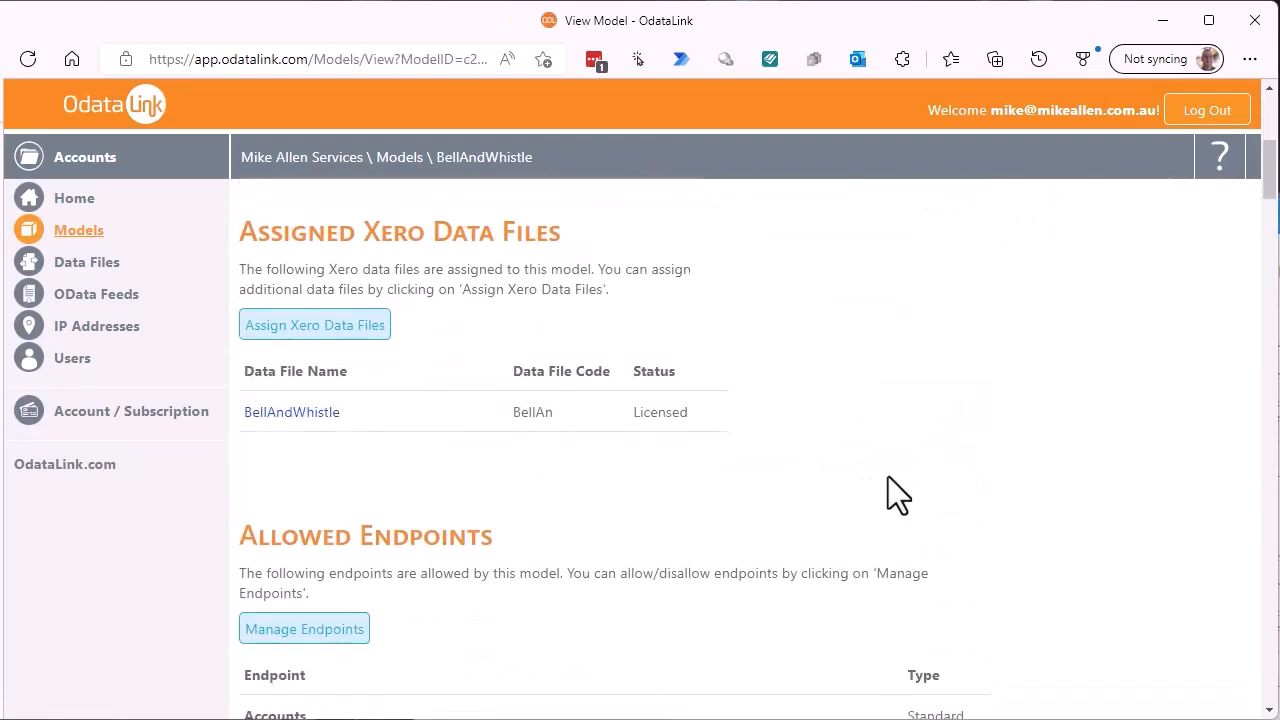
scroll(950, 480, "down", 3)
scroll(1060, 500, "down", 3)
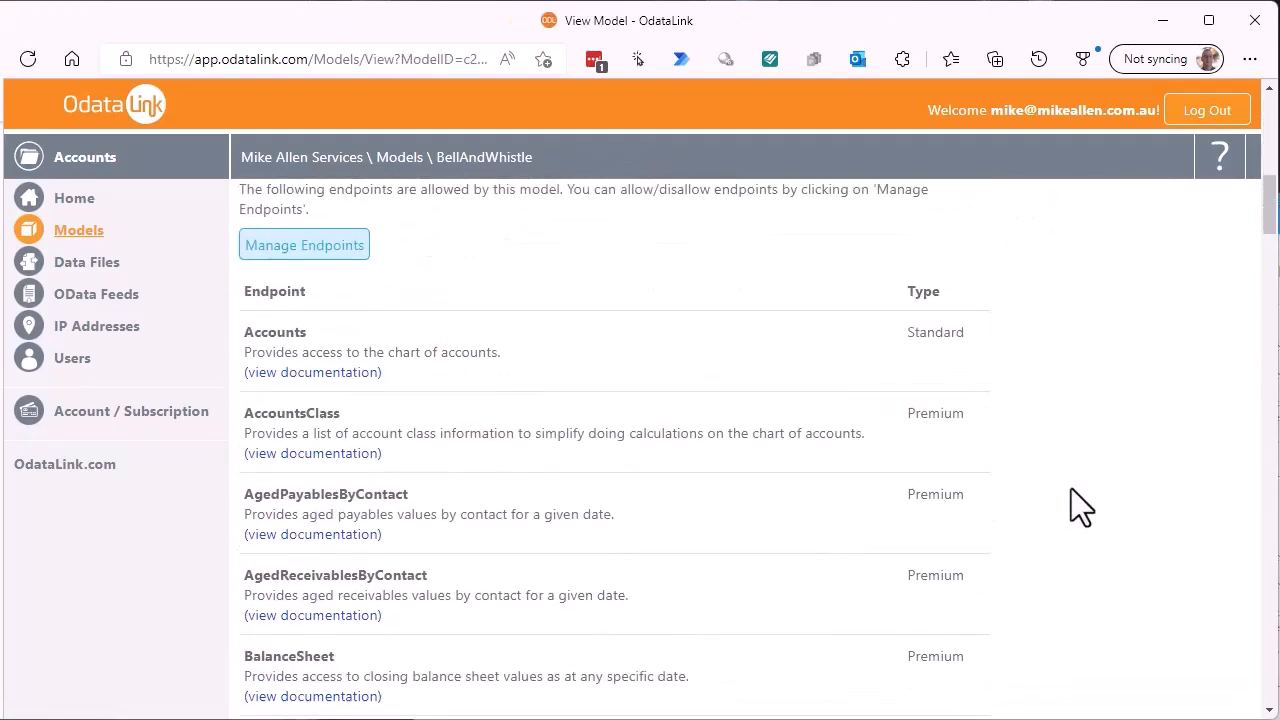
scroll(1070, 490, "up", 2)
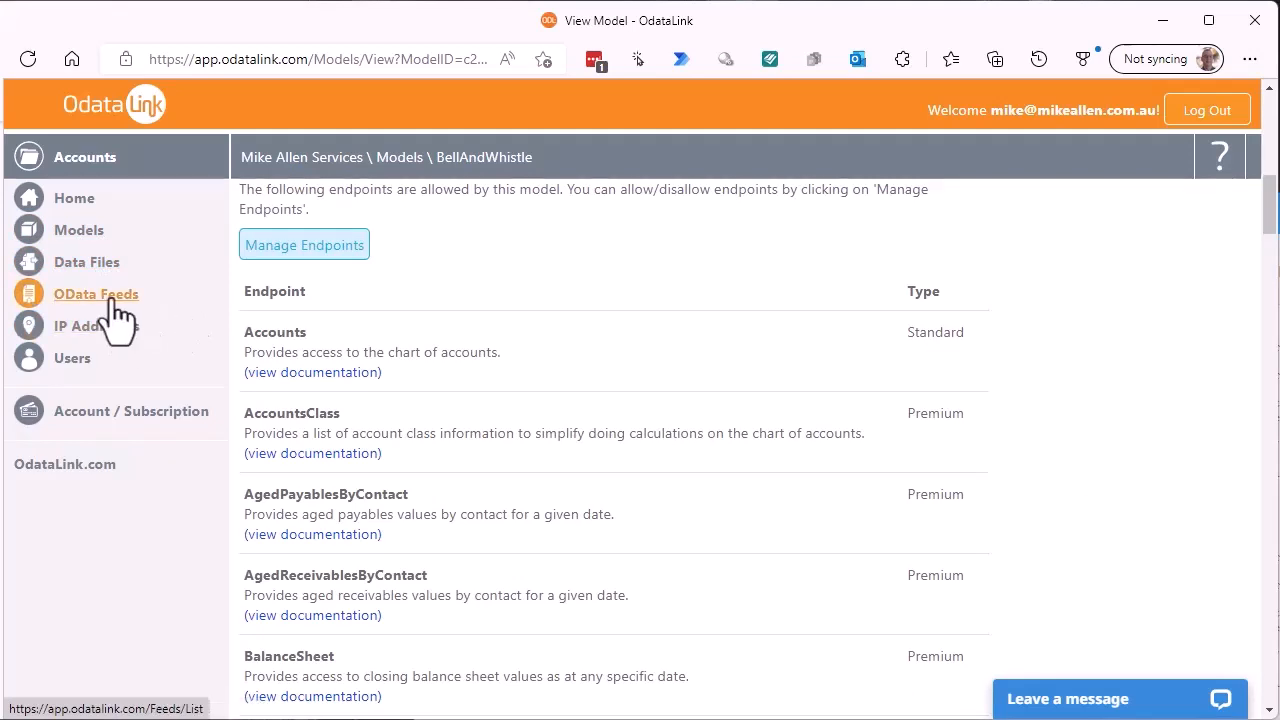
Step: Review the account's available OData feeds and their URLs, and open the overview of managed IP addresses
left_click(116, 300)
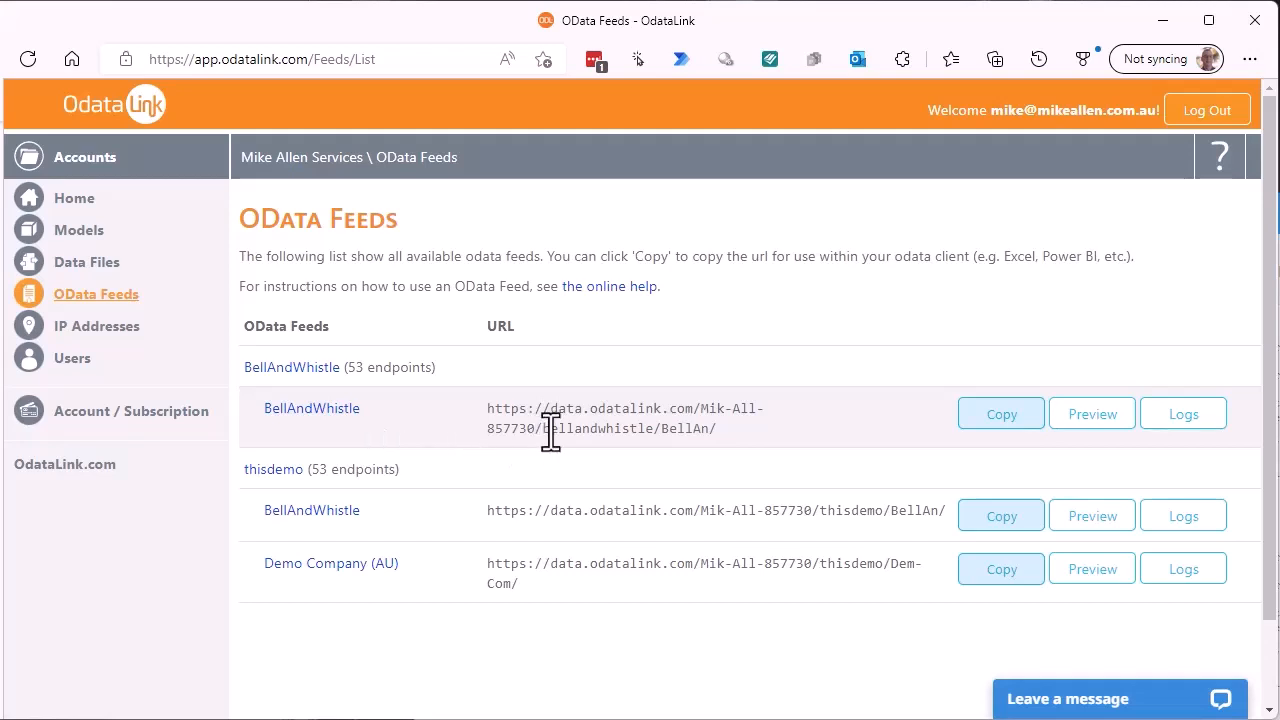
left_click(122, 334)
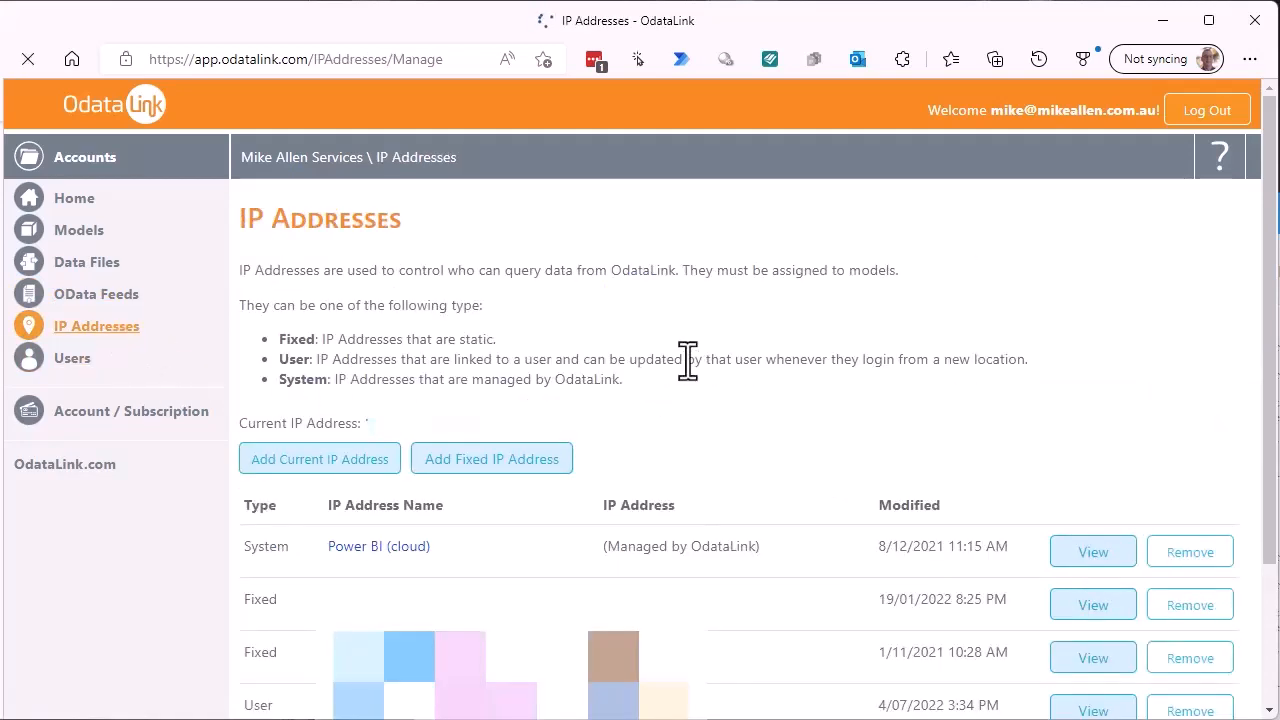